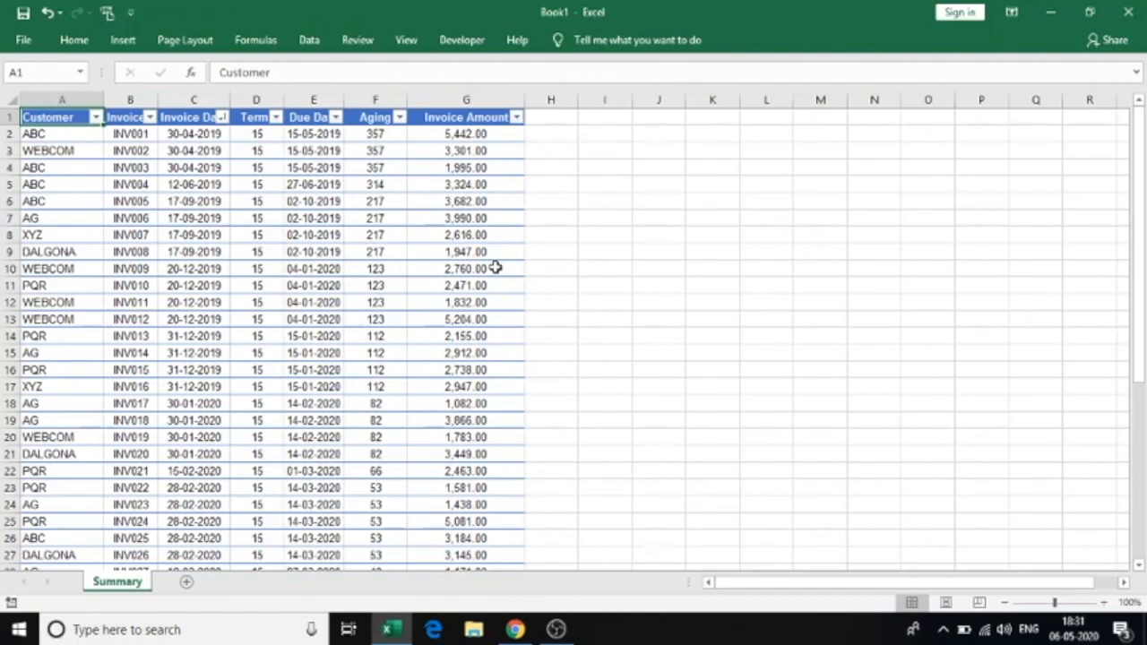
Check the Customer column's filter list twice, leaving all rows shown
{"action": "left_click", "coordinate": [95, 117]}
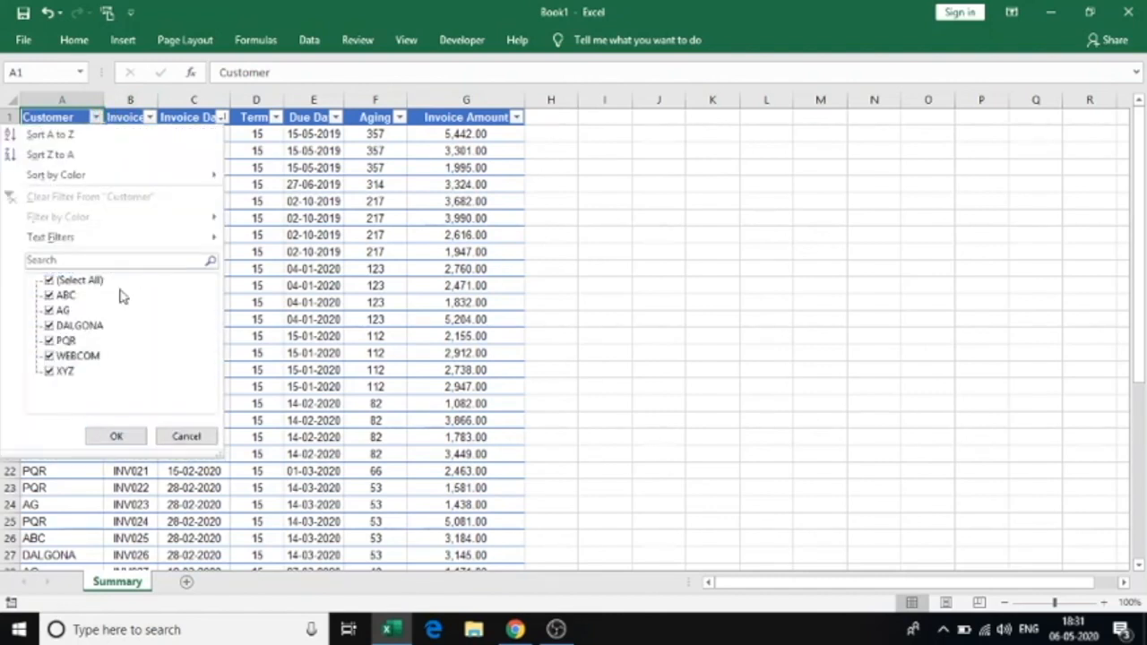
{"action": "left_click", "coordinate": [352, 192]}
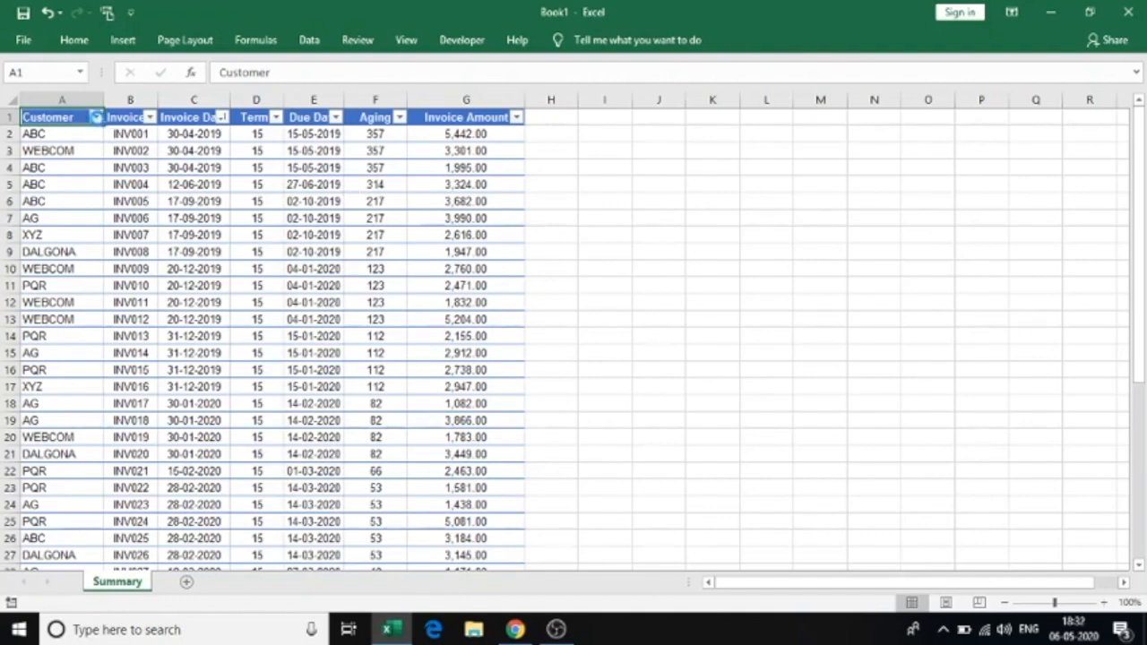
{"action": "left_click", "coordinate": [95, 117]}
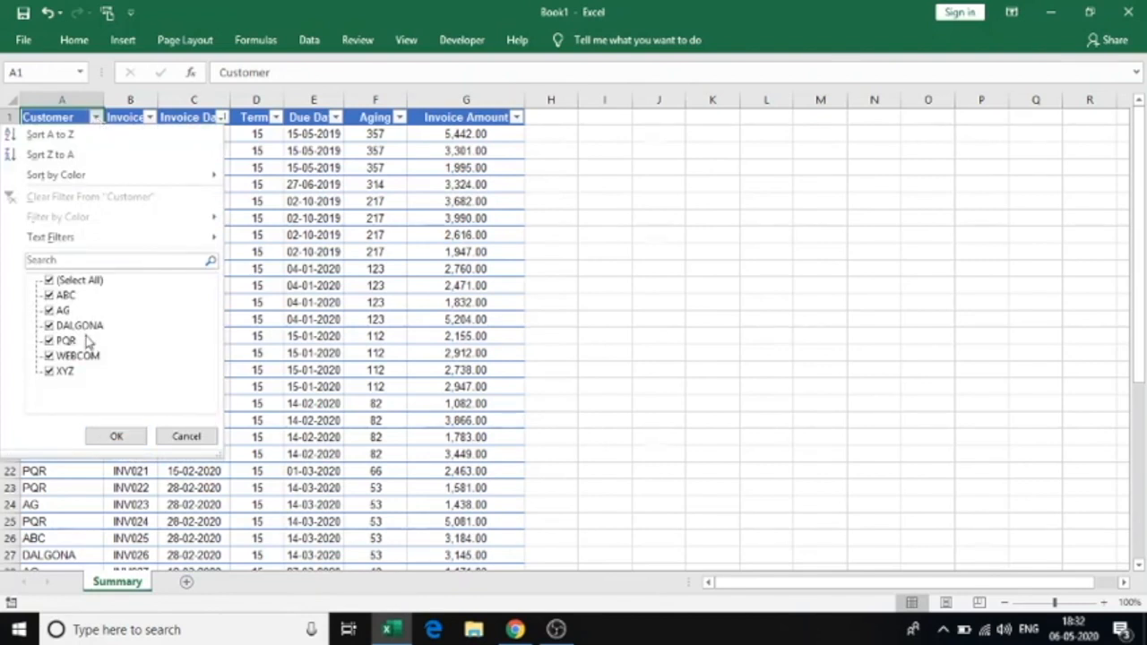
{"action": "left_click", "coordinate": [382, 373]}
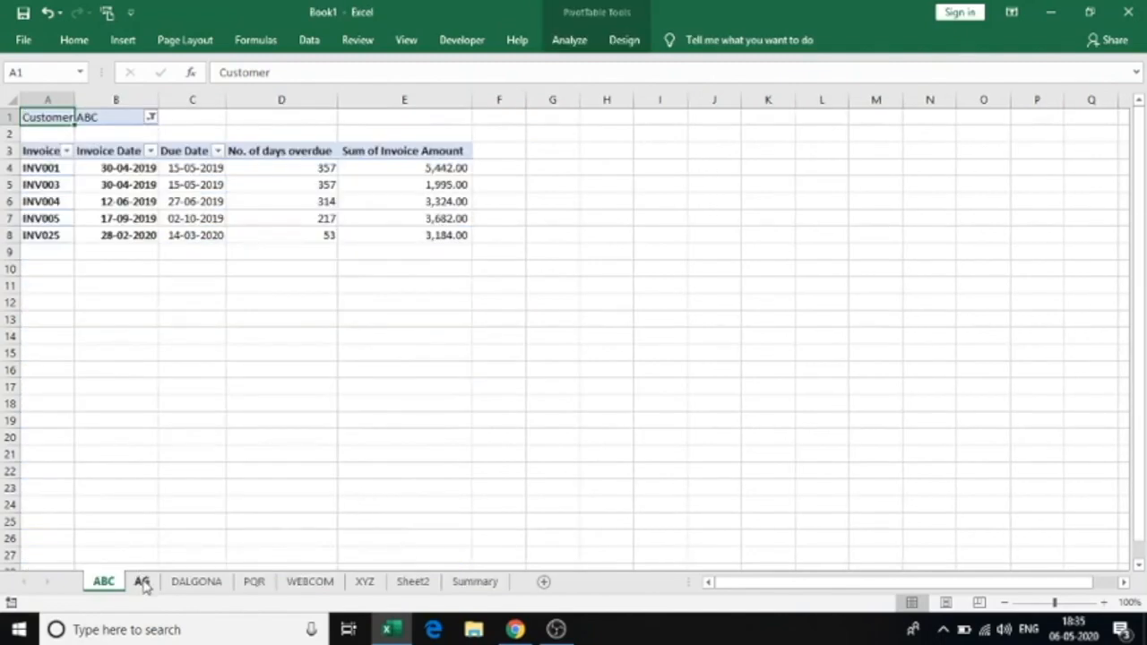
Autofit column B on the PQR, WEBCOM and XYZ sheets so Invoice Dates display
{"action": "left_click", "coordinate": [143, 582]}
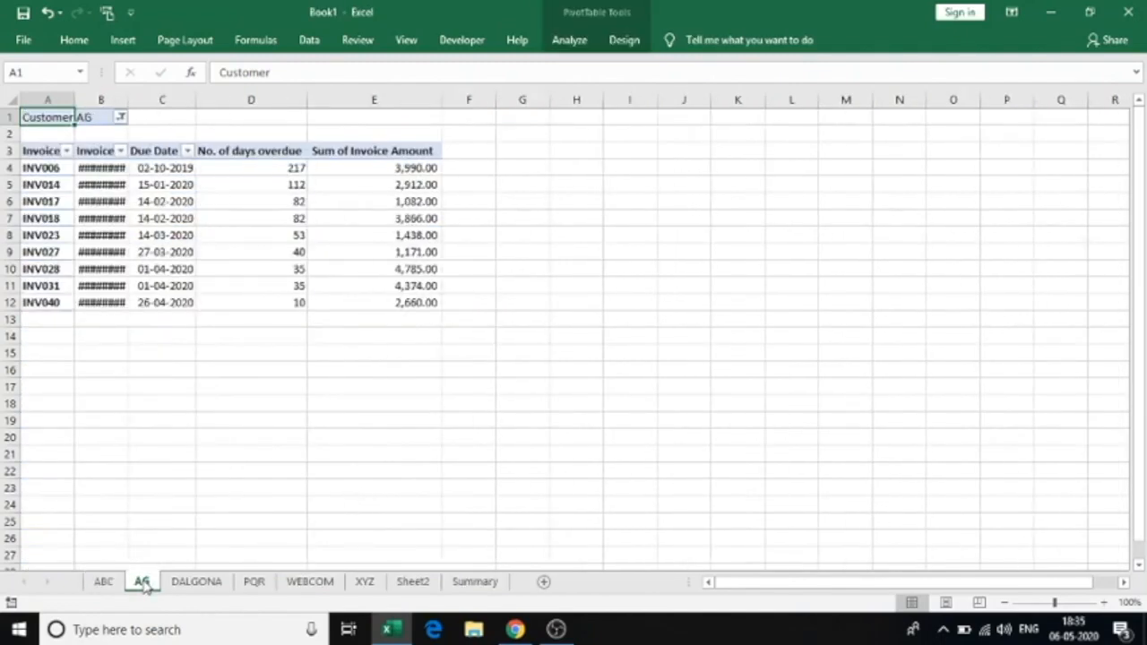
{"action": "left_click", "coordinate": [214, 583]}
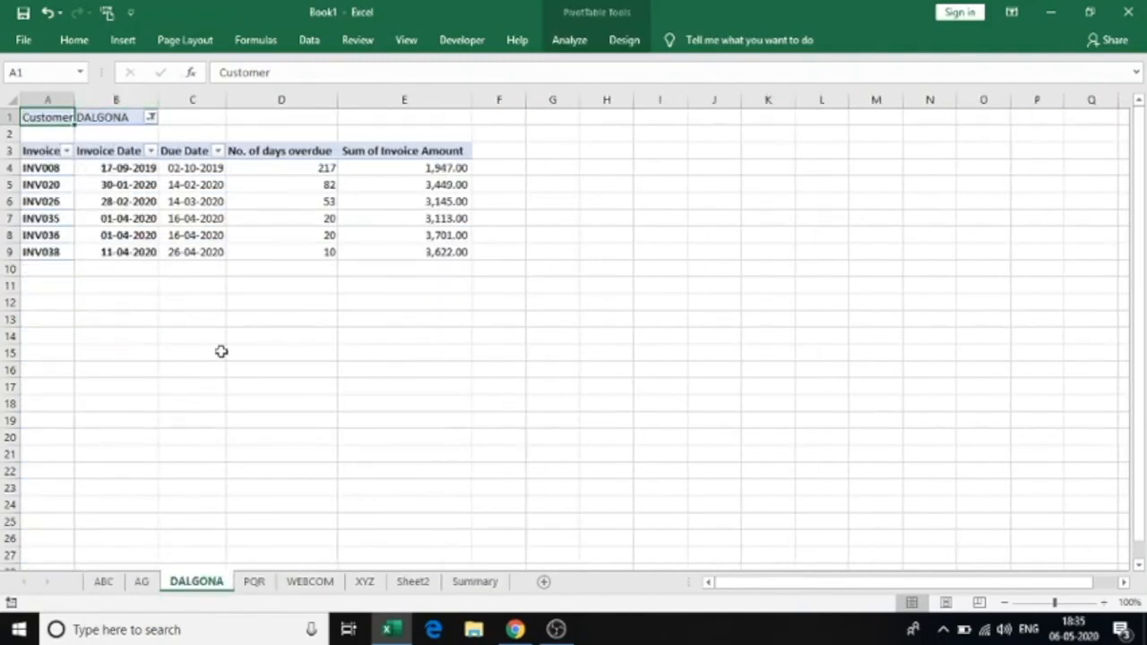
{"action": "left_click", "coordinate": [254, 582]}
{"action": "double_click", "coordinate": [129, 99]}
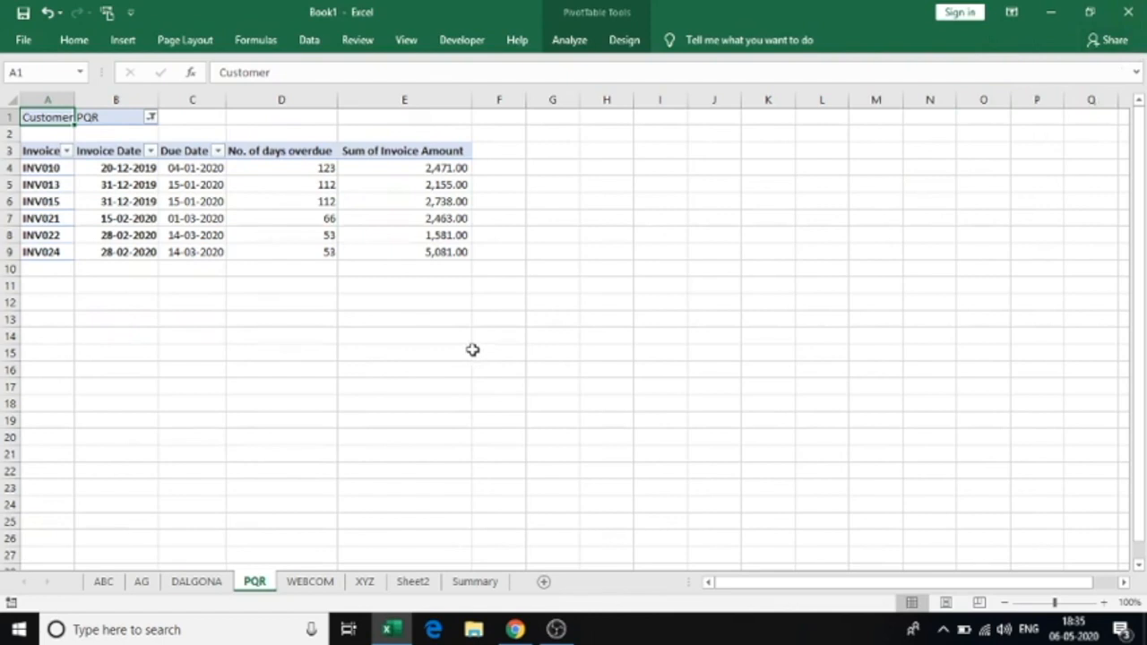
{"action": "left_click", "coordinate": [310, 581]}
{"action": "double_click", "coordinate": [125, 100]}
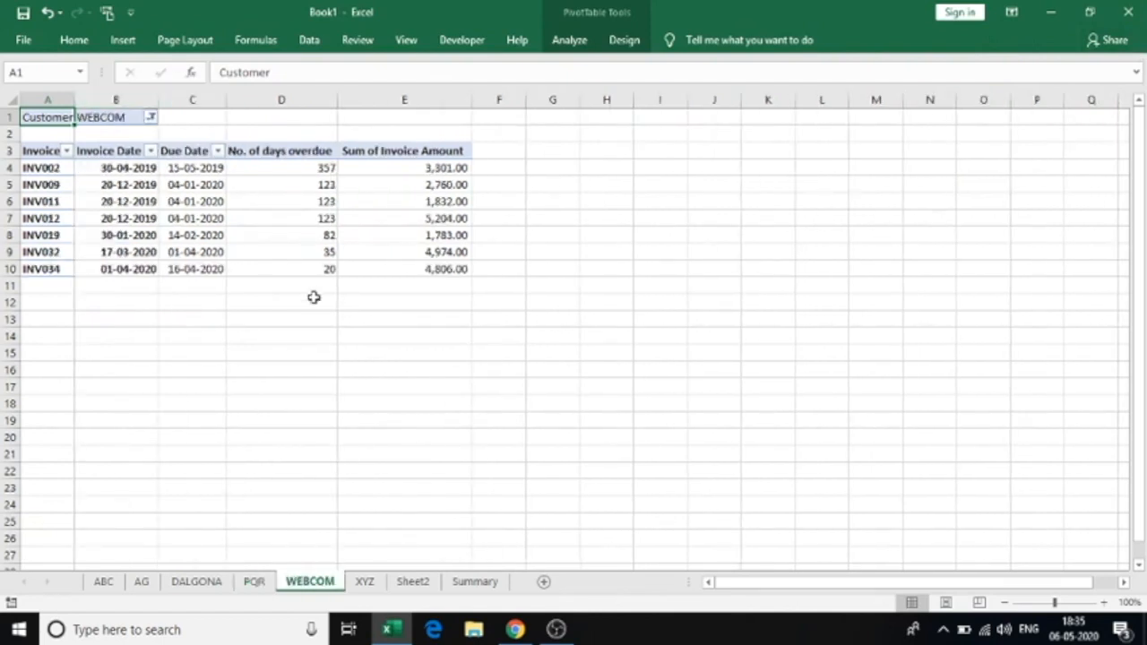
{"action": "left_click", "coordinate": [362, 584]}
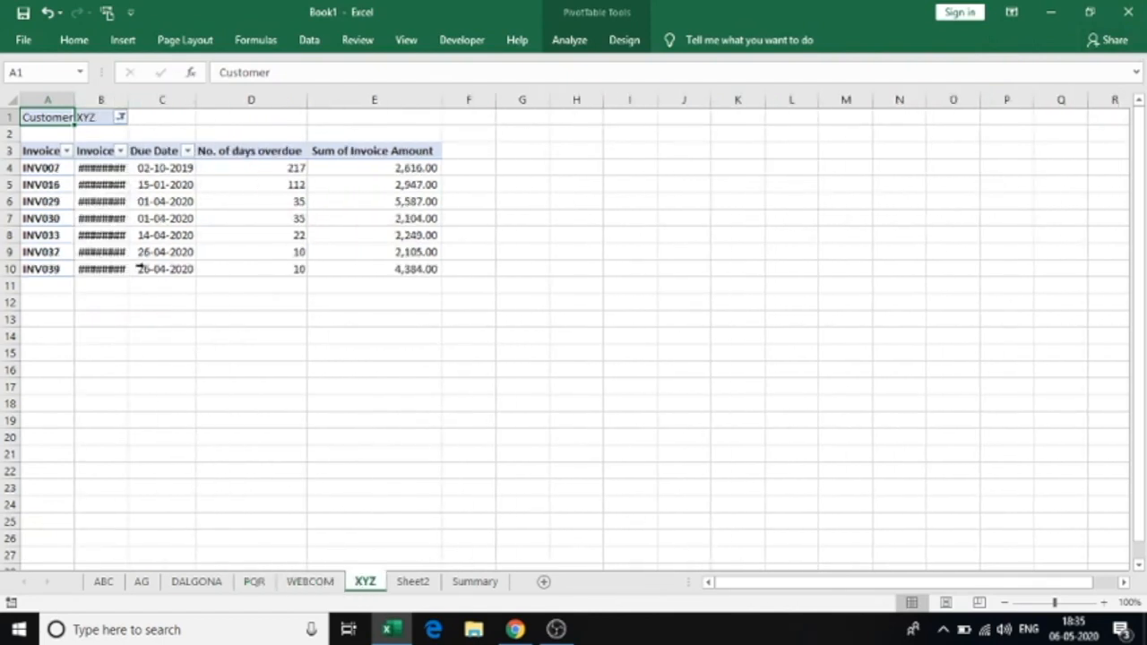
{"action": "double_click", "coordinate": [128, 99]}
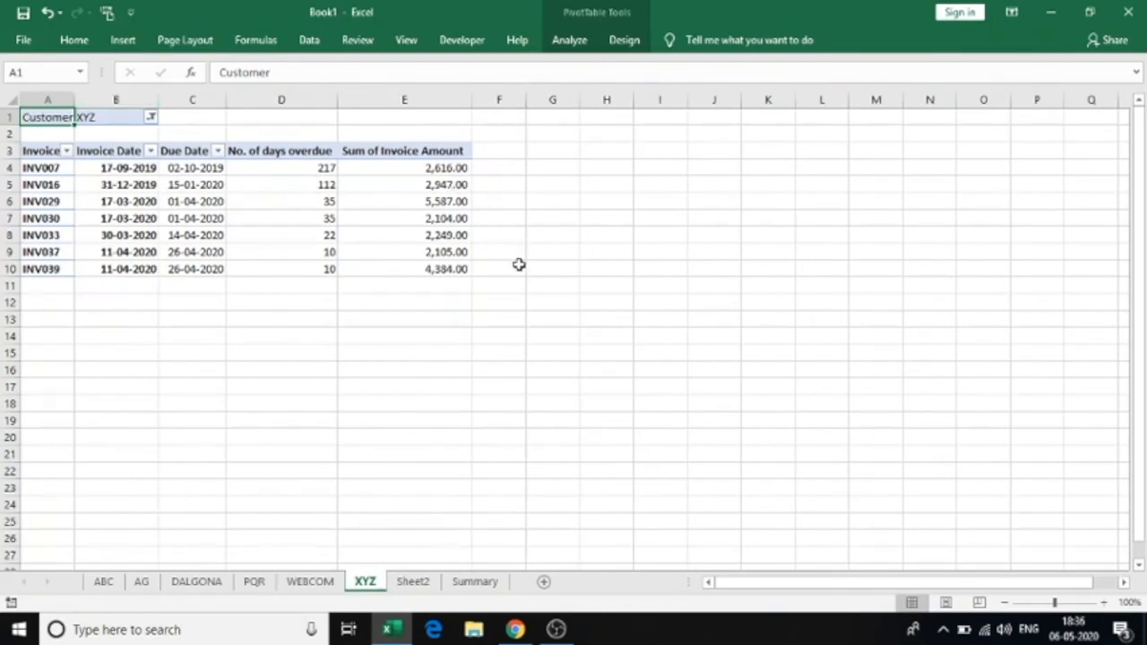
Minimize Excel and open the Template_mail workbook from the desktop
{"action": "left_click", "coordinate": [1051, 12]}
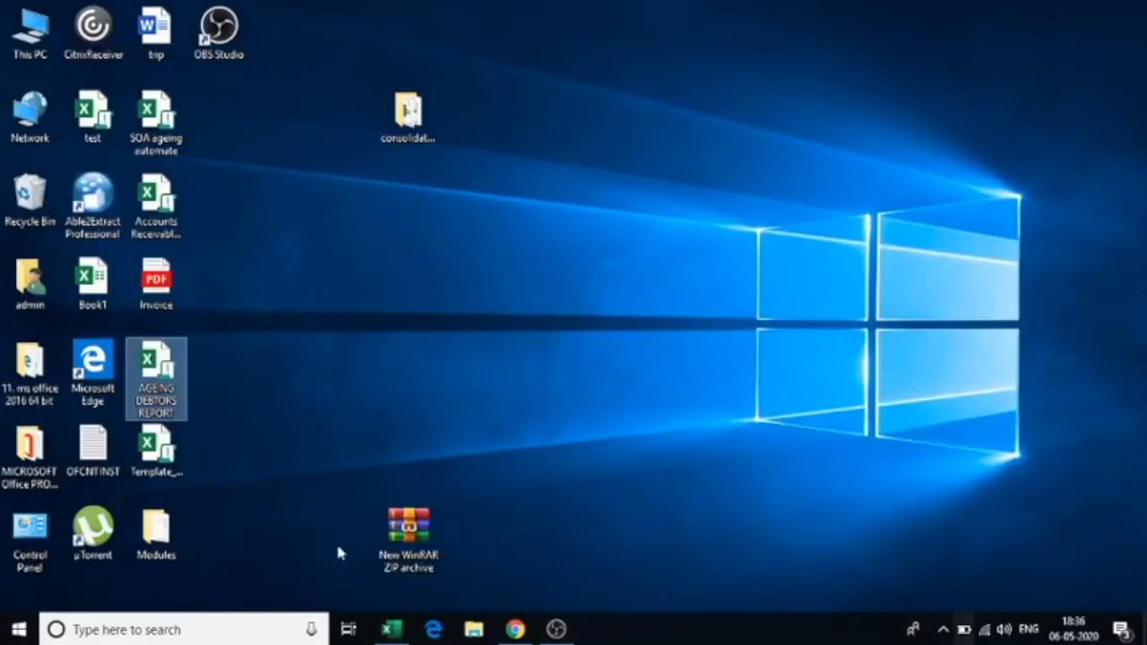
{"action": "double_click", "coordinate": [143, 452]}
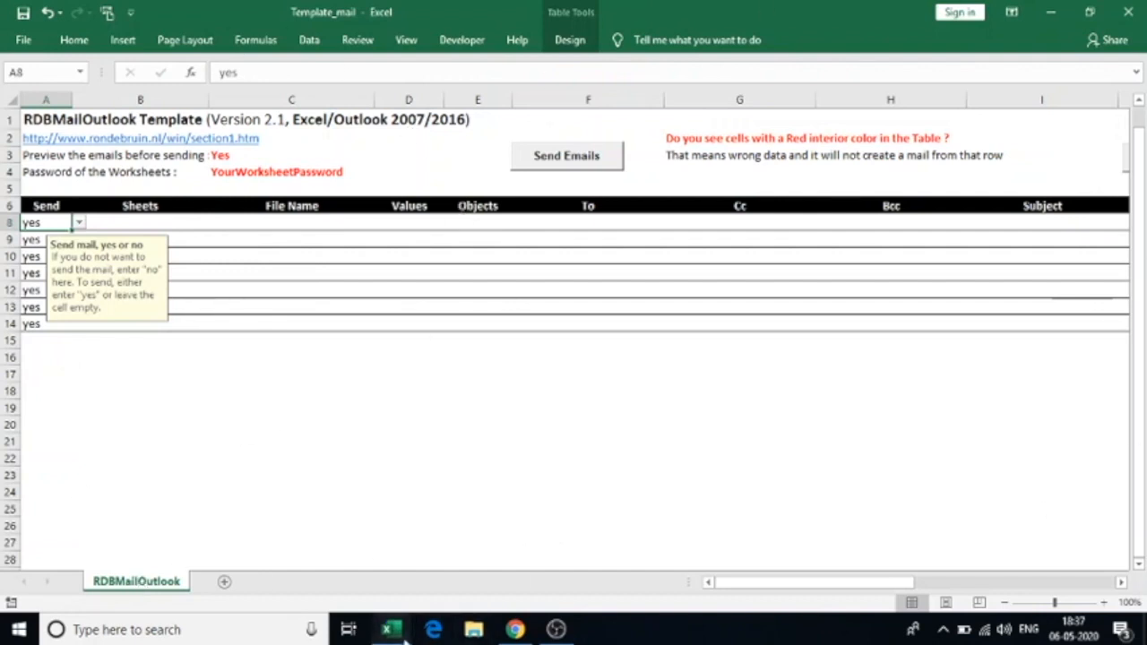
Save Book1 to the Desktop as 'Ageing report' in Excel Macro-Enabled Workbook format
{"action": "mouse_move", "coordinate": [387, 629]}
{"action": "left_click", "coordinate": [303, 556]}
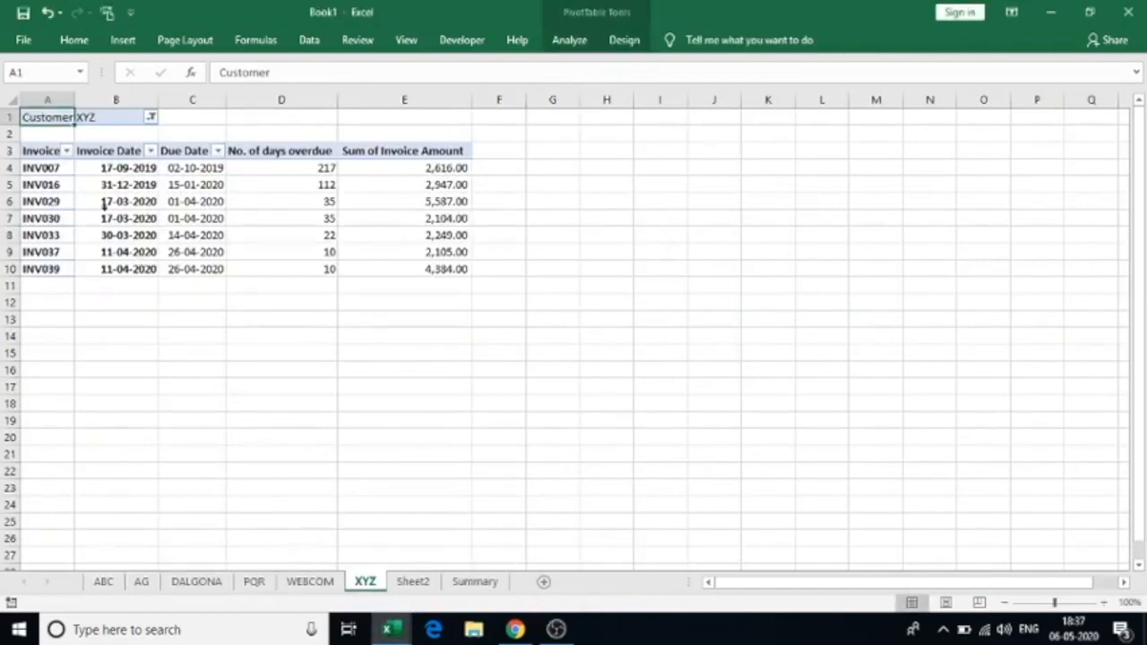
{"action": "left_click", "coordinate": [22, 40]}
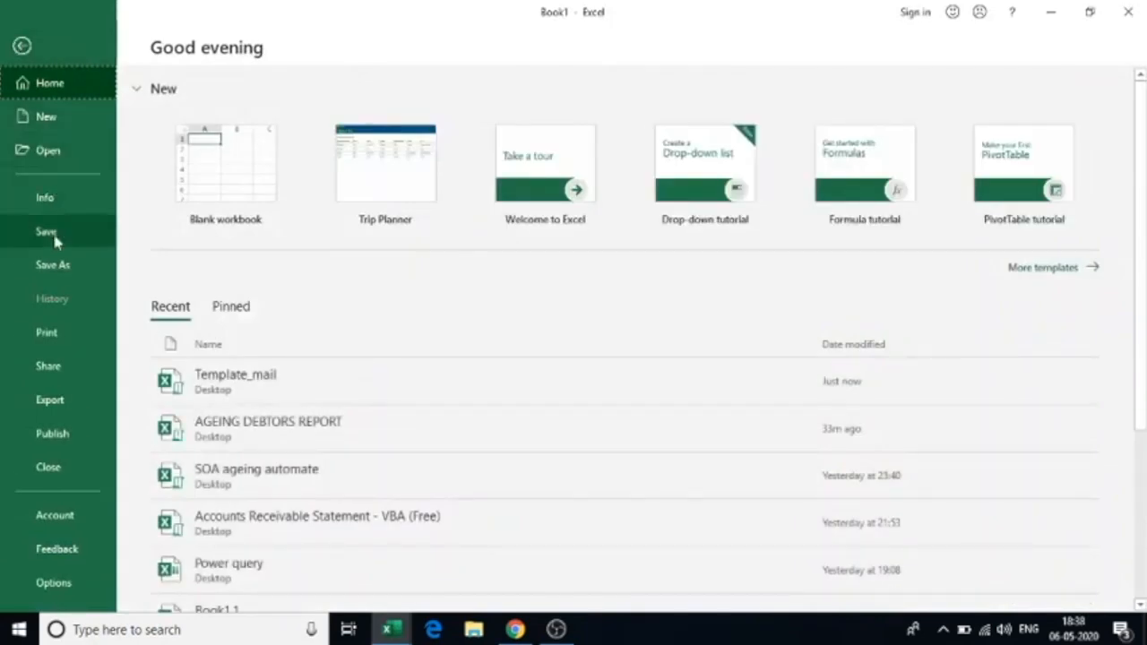
{"action": "left_click", "coordinate": [65, 265]}
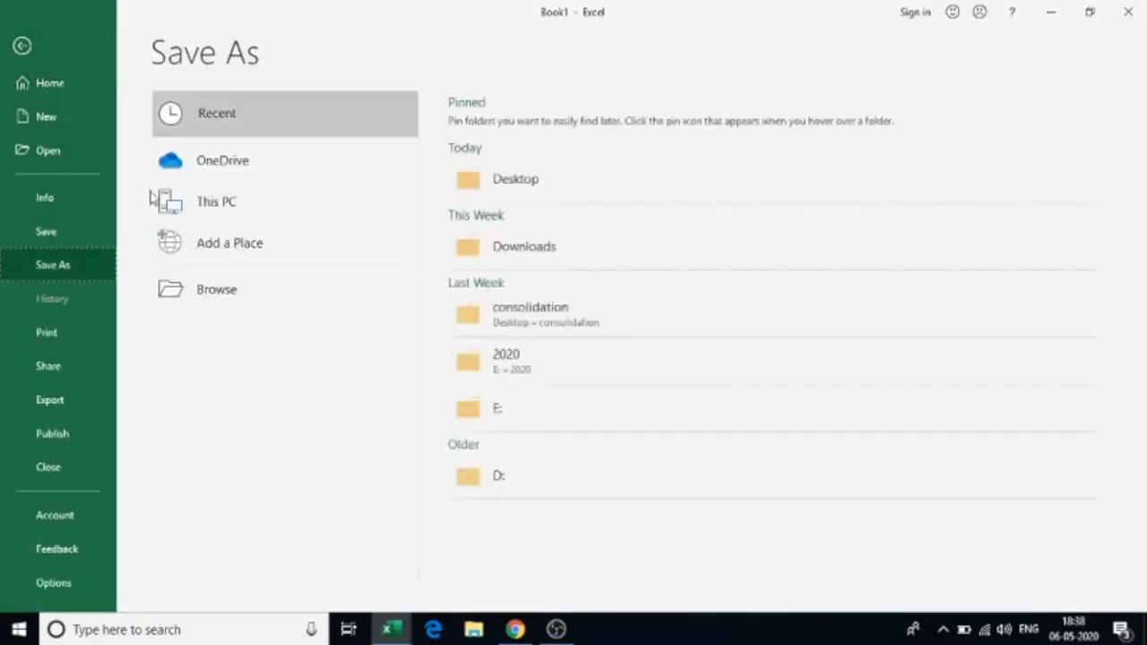
{"action": "left_click", "coordinate": [256, 311]}
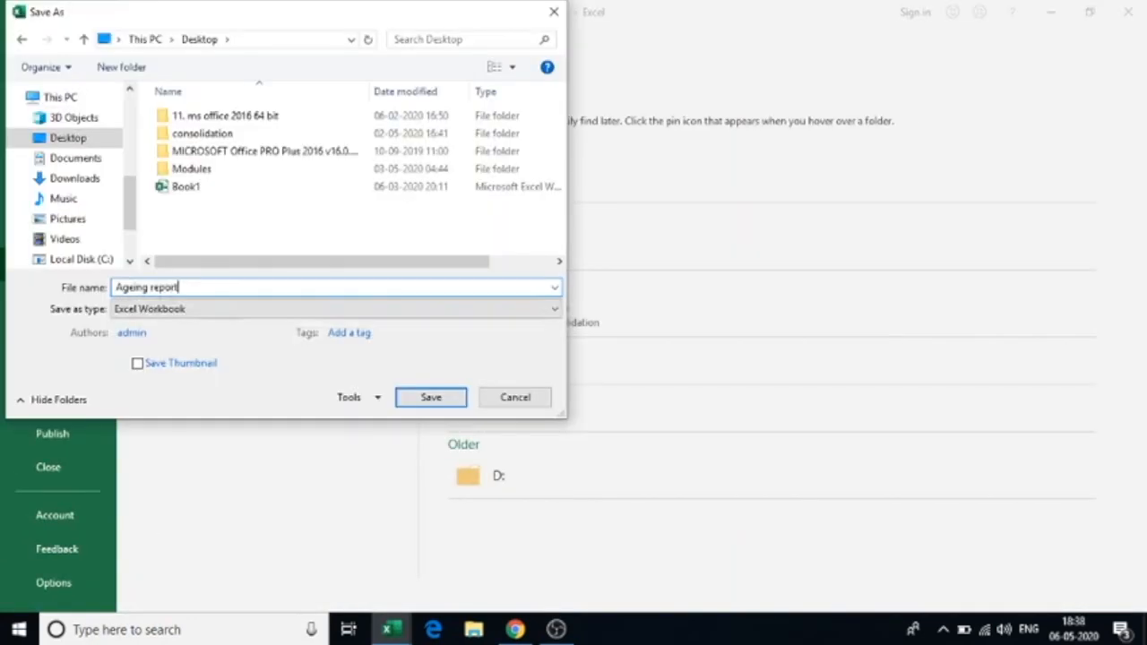
{"action": "left_click", "coordinate": [167, 312]}
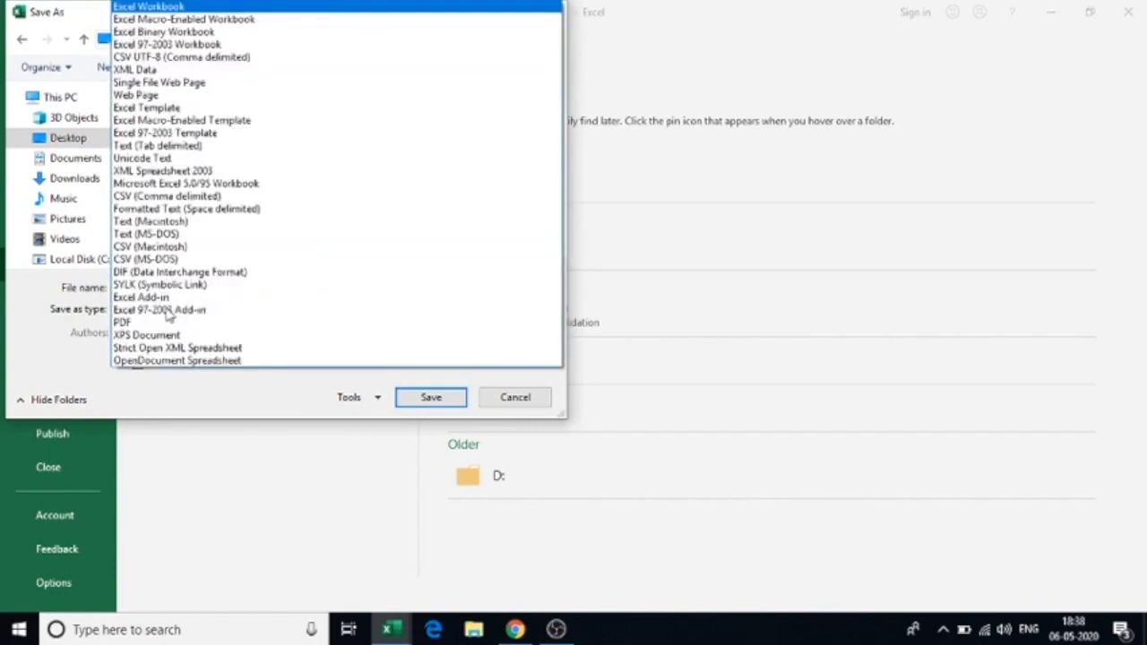
{"action": "left_click", "coordinate": [285, 21]}
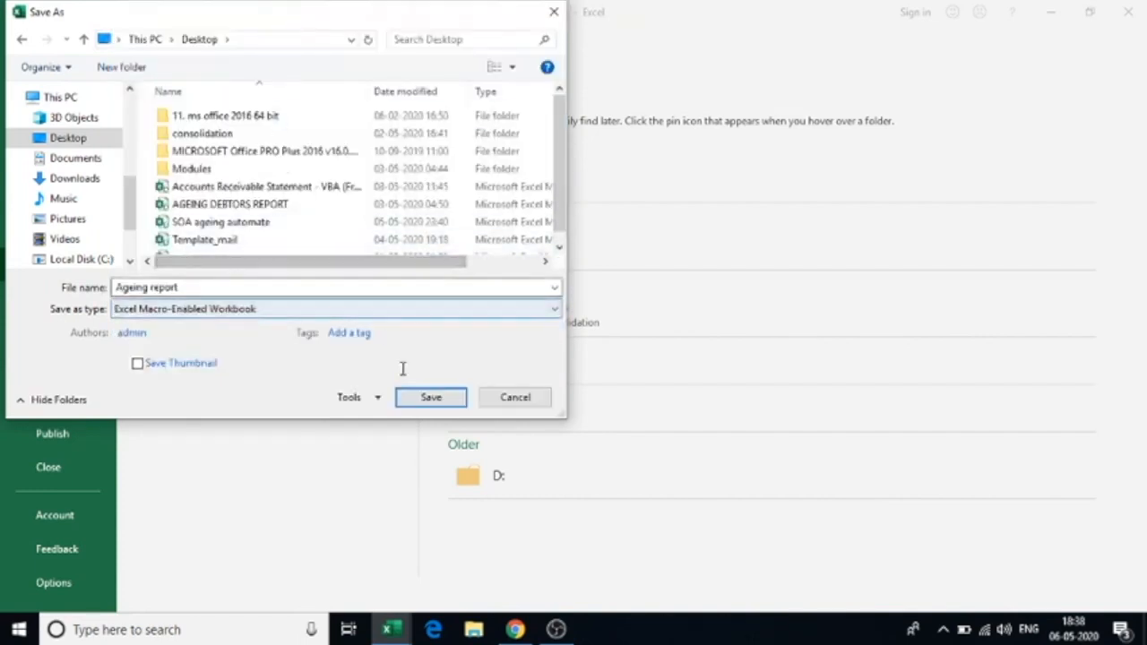
{"action": "left_click", "coordinate": [428, 400]}
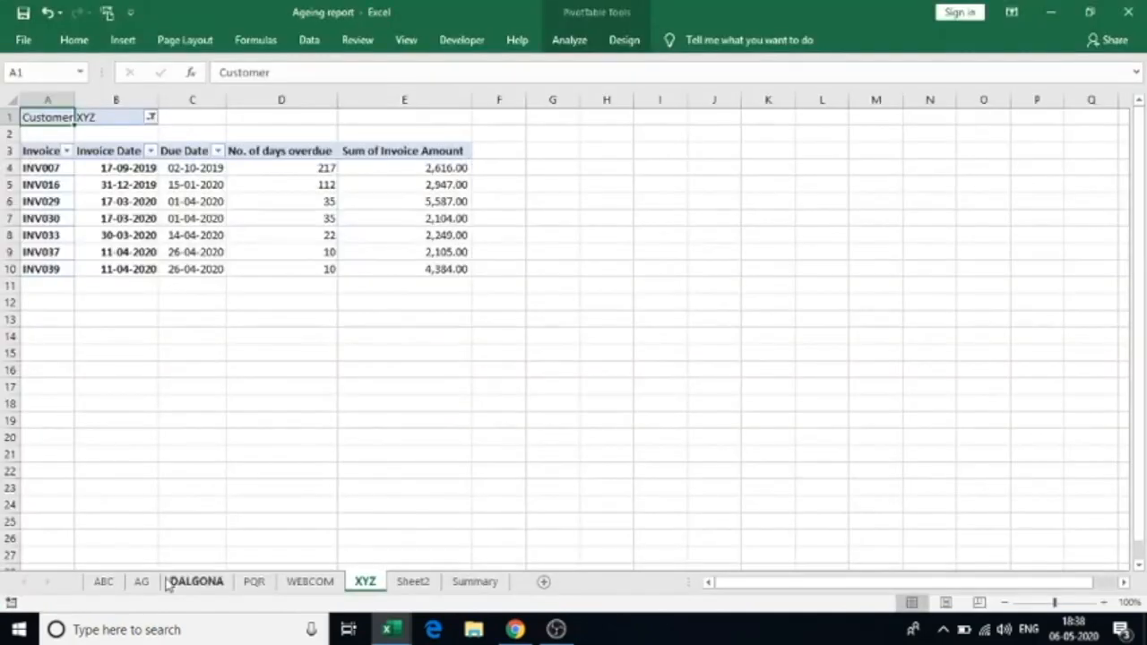
Switch to Template_mail and confirm 'Enable all macros' in the Trust Center macro settings
{"action": "left_click", "coordinate": [391, 629]}
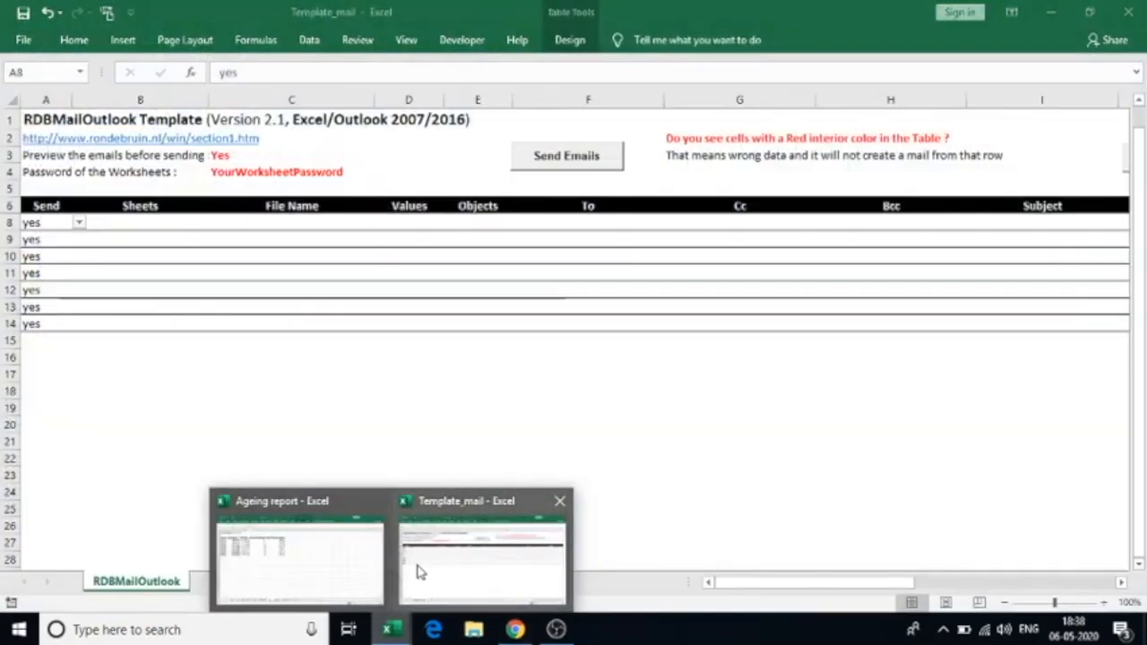
{"action": "left_click", "coordinate": [417, 565]}
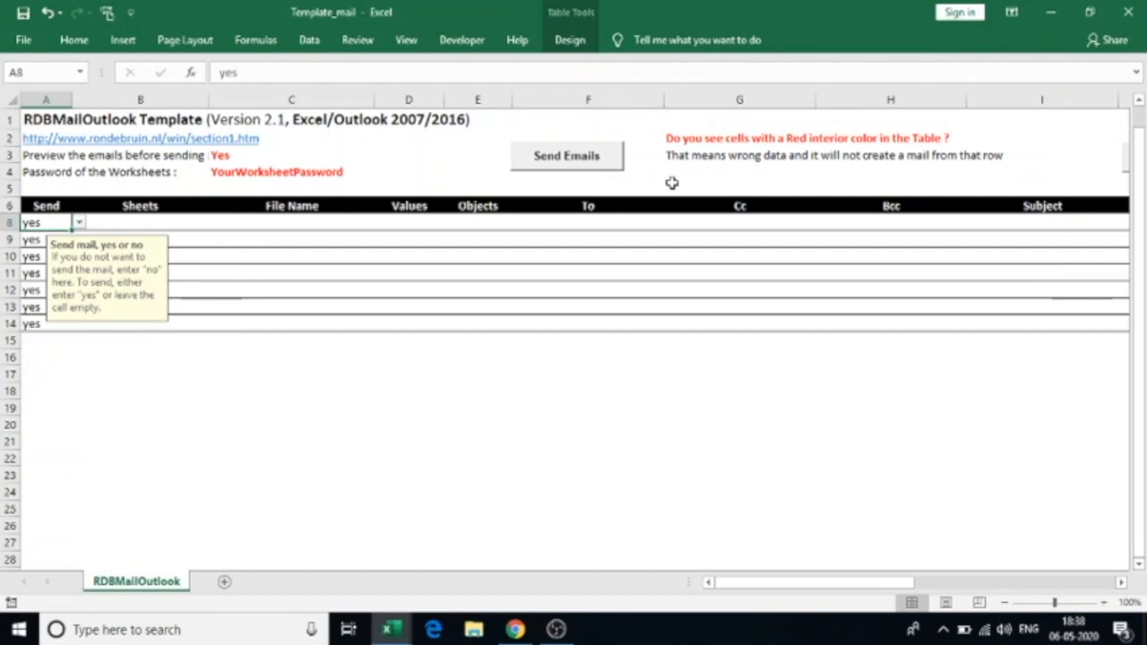
{"action": "left_click", "coordinate": [23, 40]}
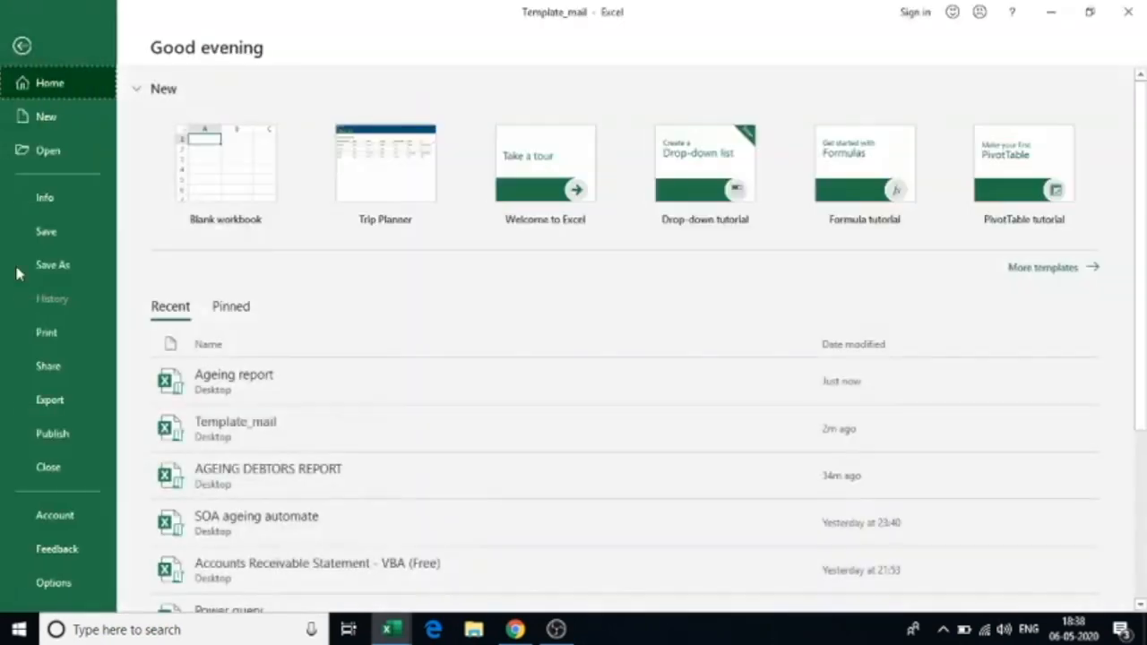
{"action": "left_click", "coordinate": [67, 585]}
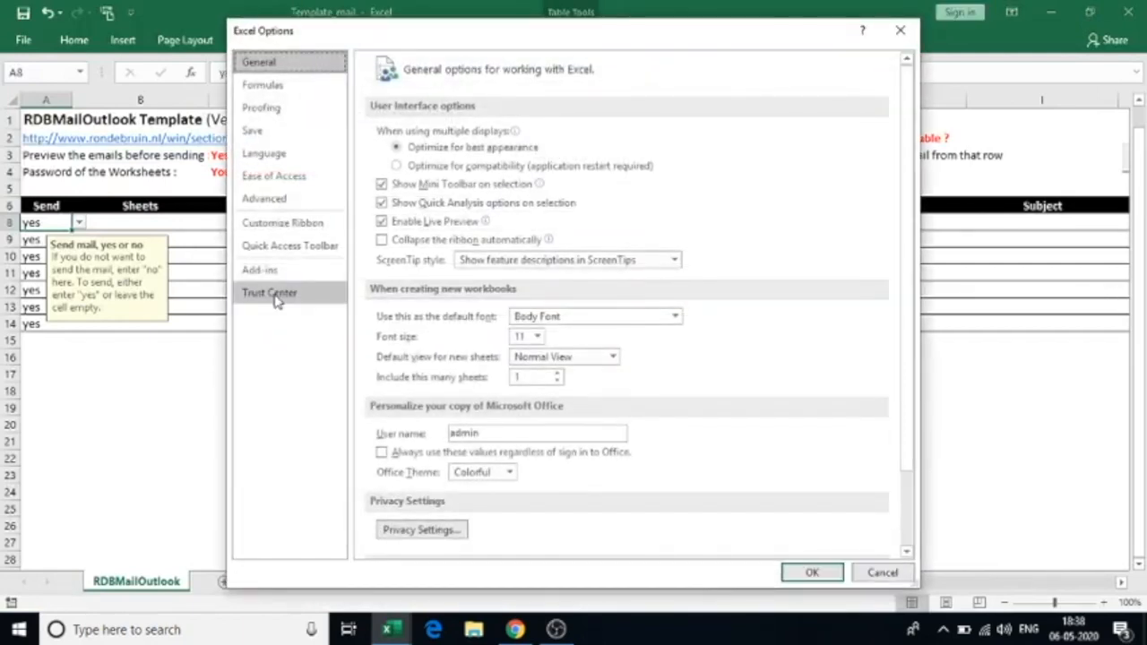
{"action": "left_click", "coordinate": [273, 296]}
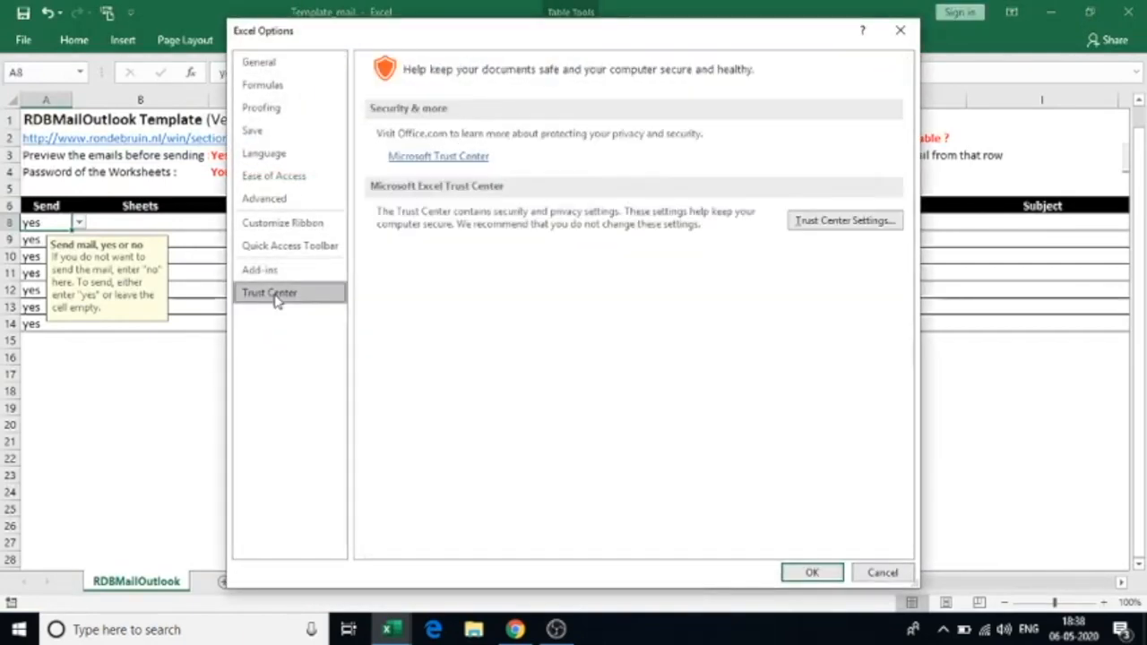
{"action": "left_click", "coordinate": [868, 220]}
{"action": "left_click", "coordinate": [294, 210]}
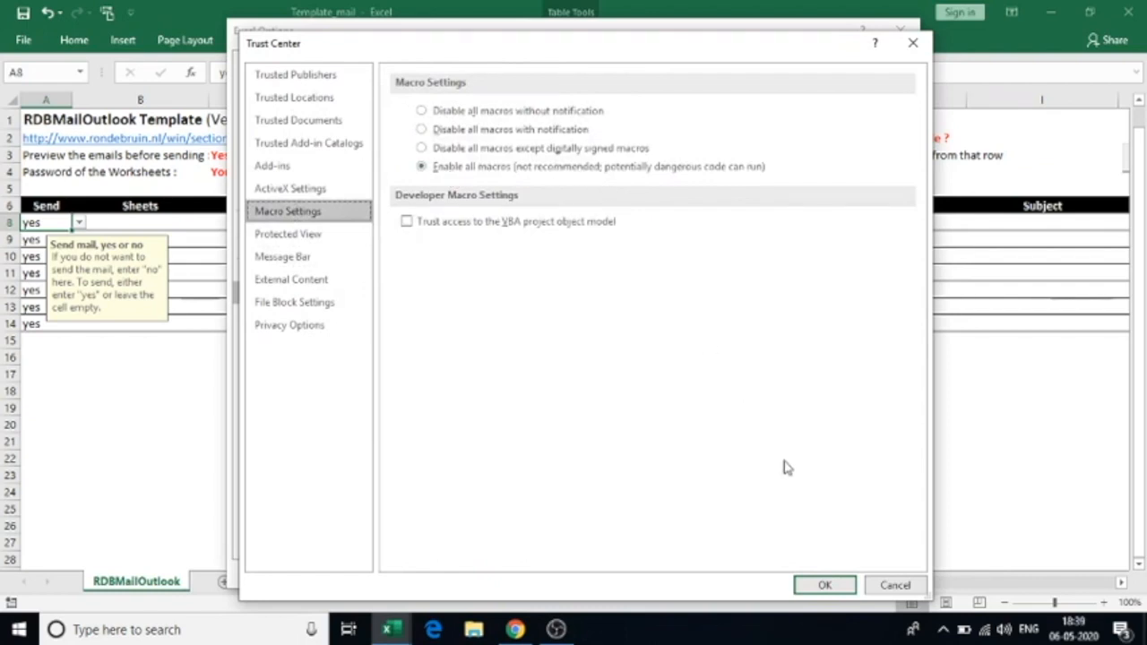
{"action": "left_click", "coordinate": [824, 587]}
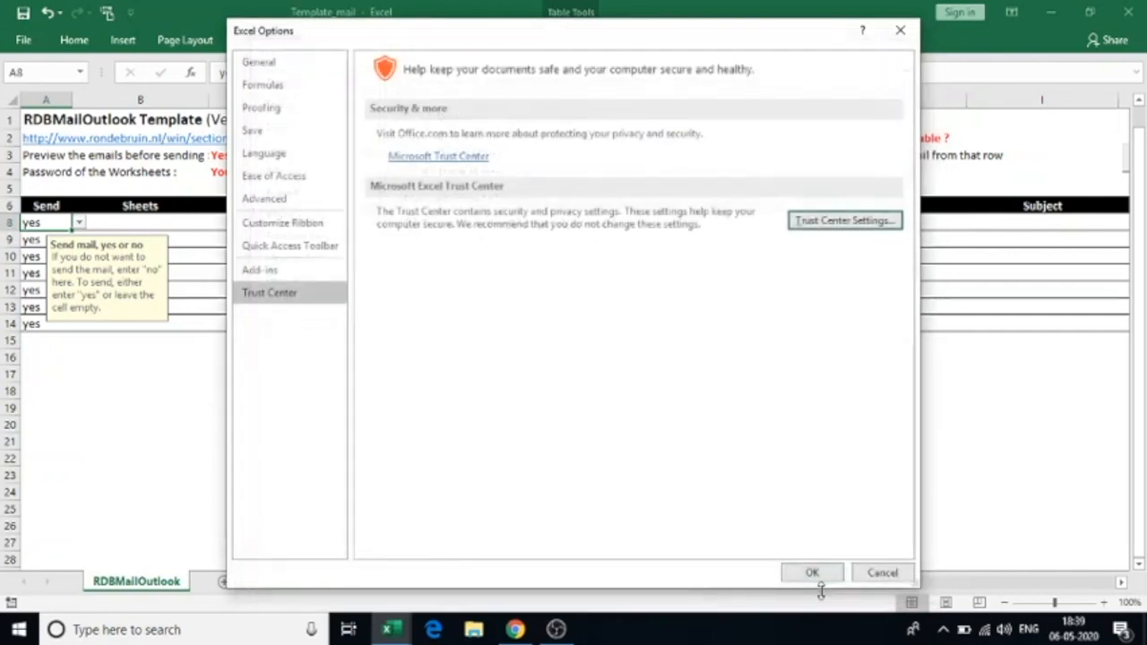
{"action": "left_click", "coordinate": [814, 575]}
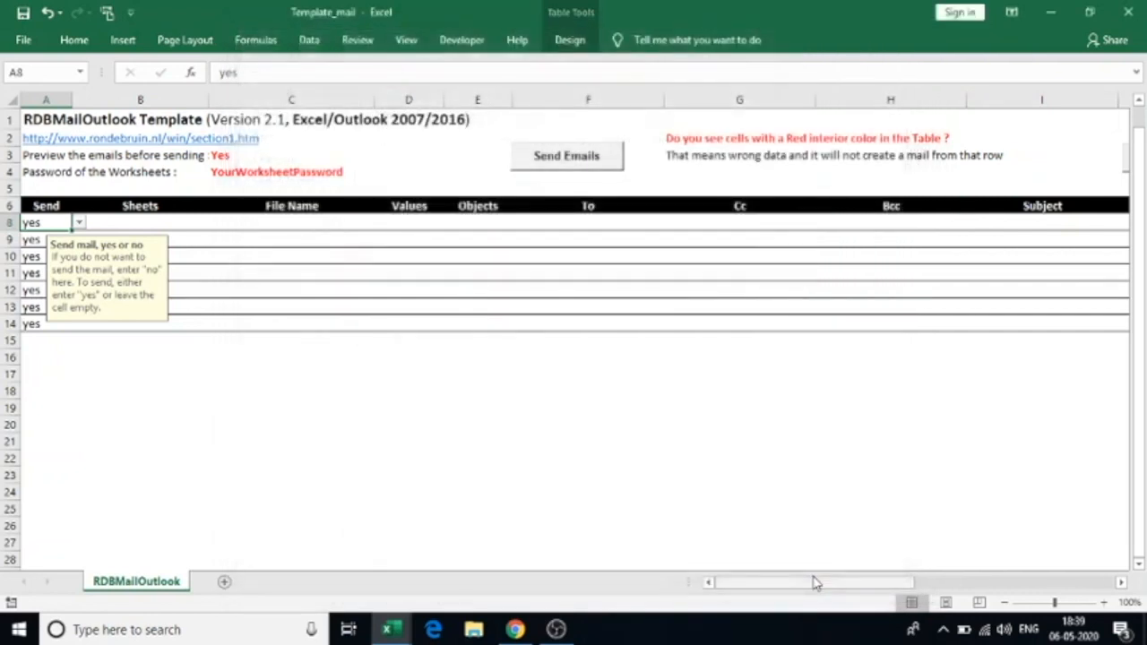
Copy the RDBMailOutlook sheet into Ageing report.xlsm, placed before the ABC sheet
{"action": "right_click", "coordinate": [153, 587]}
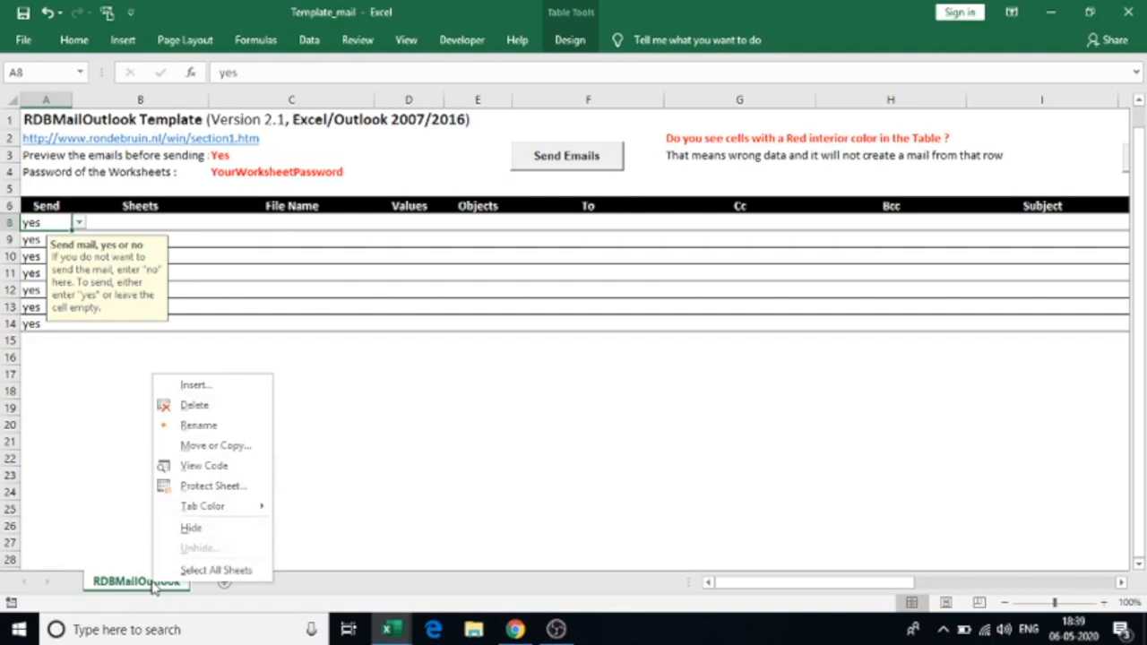
{"action": "left_click", "coordinate": [218, 447]}
{"action": "left_click", "coordinate": [109, 510]}
{"action": "left_click", "coordinate": [196, 392]}
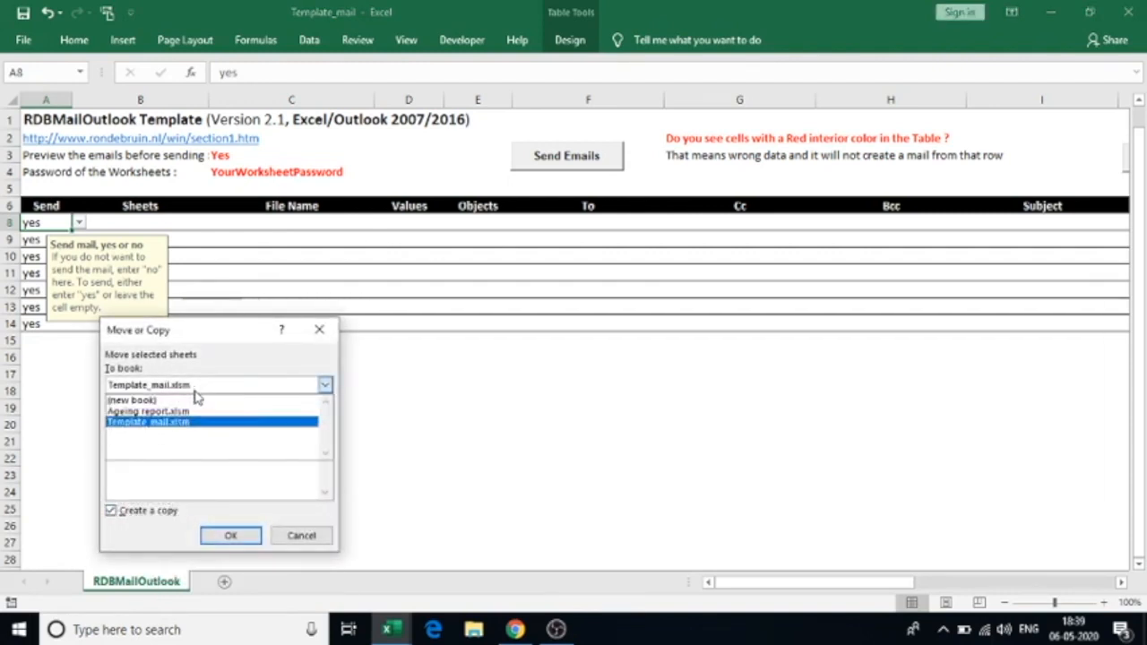
{"action": "left_click", "coordinate": [191, 412]}
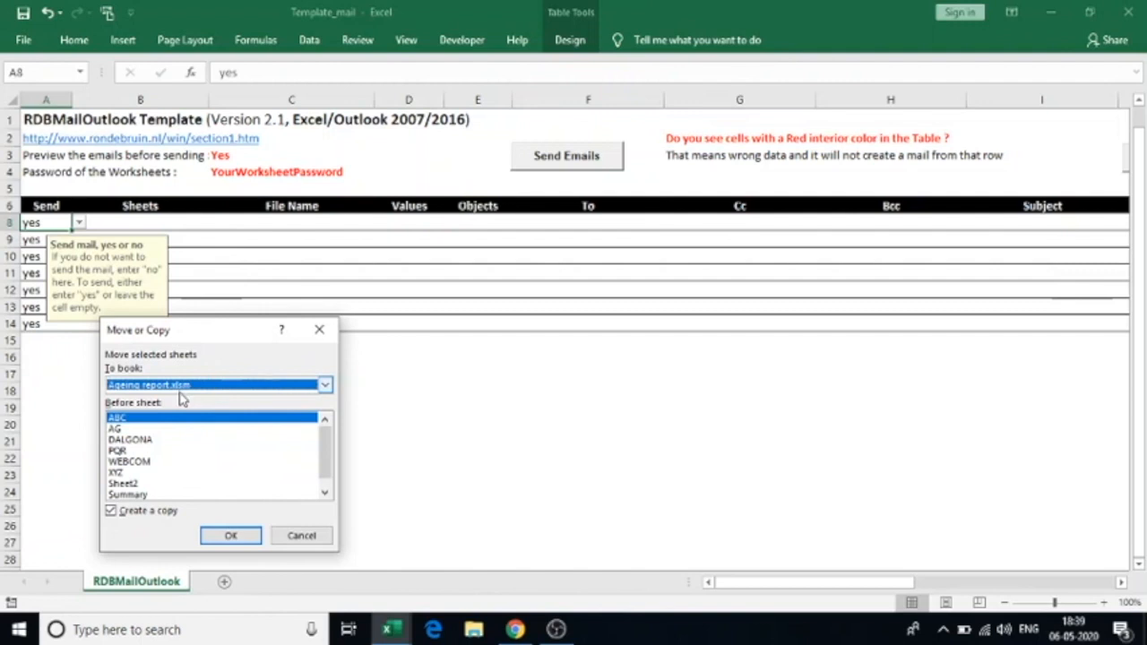
{"action": "left_click", "coordinate": [136, 419]}
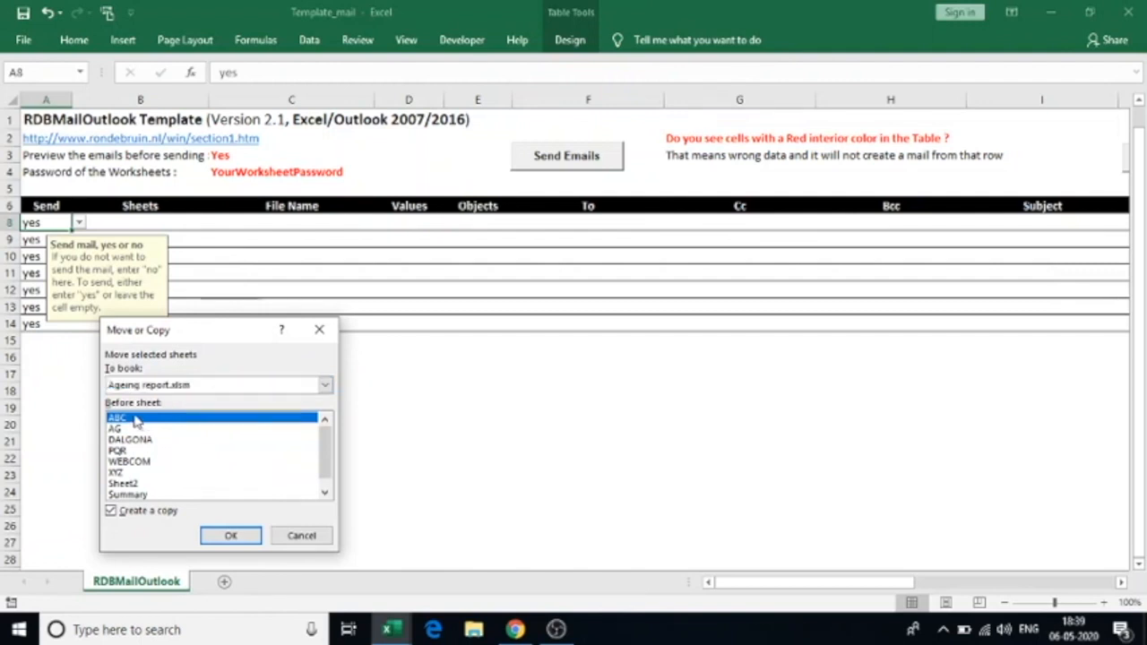
{"action": "left_click", "coordinate": [228, 537]}
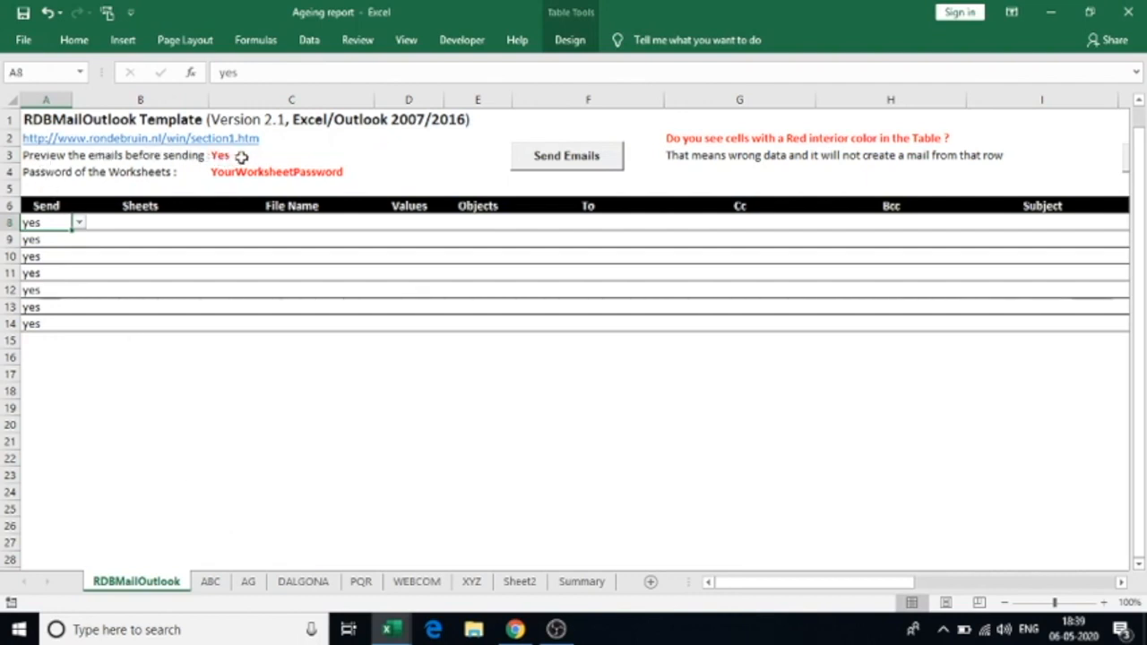
{"action": "left_click", "coordinate": [274, 157]}
{"action": "left_click", "coordinate": [381, 155]}
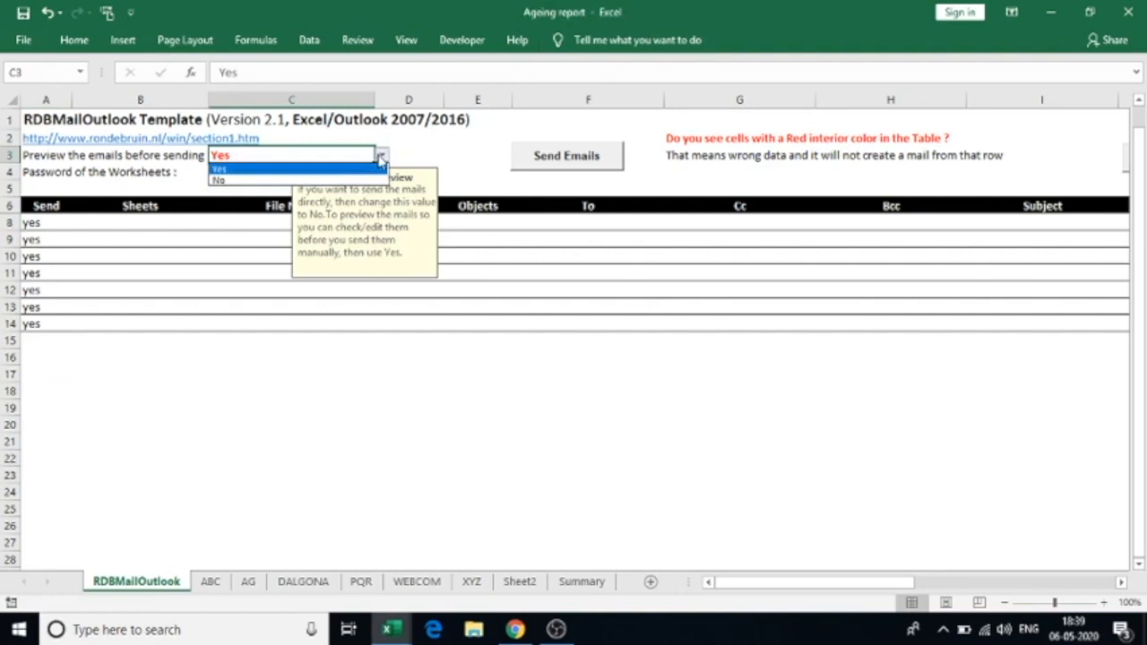
{"action": "left_click", "coordinate": [330, 153]}
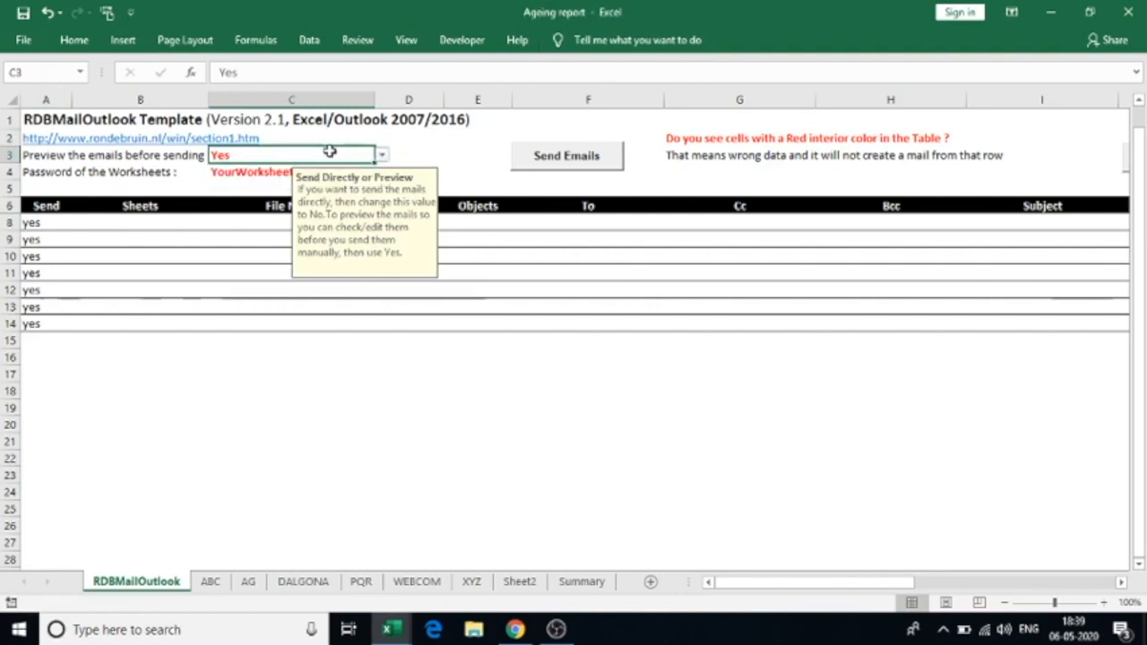
{"action": "left_click", "coordinate": [236, 173]}
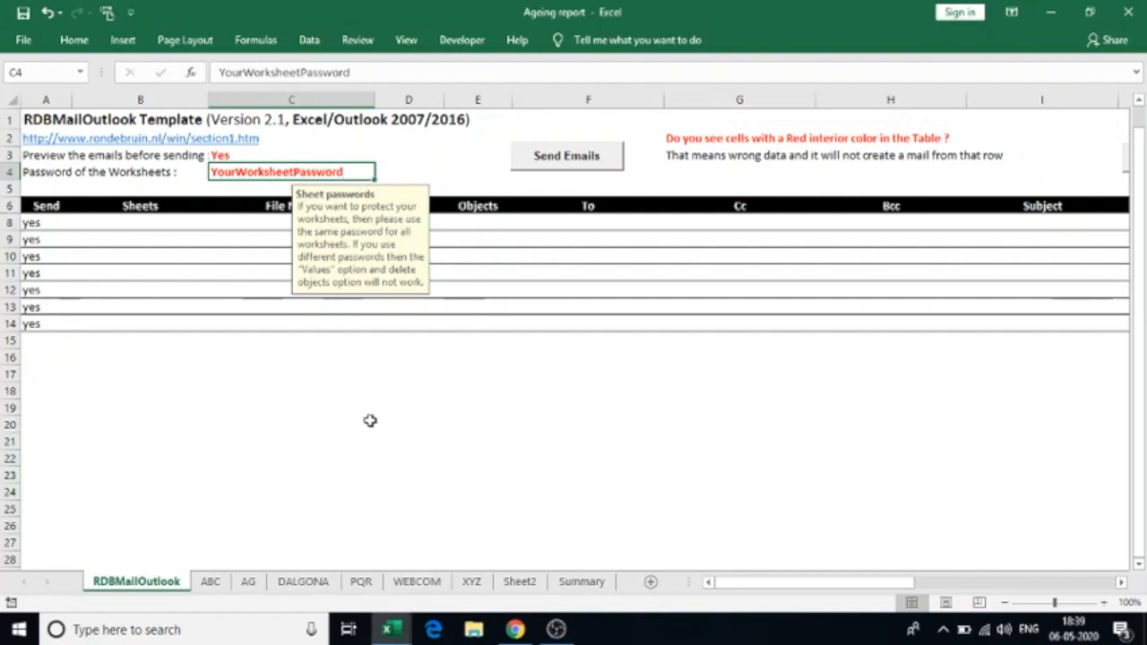
Enter sheet names ABC and AG in cells B8 and B9
{"action": "left_click", "coordinate": [66, 222]}
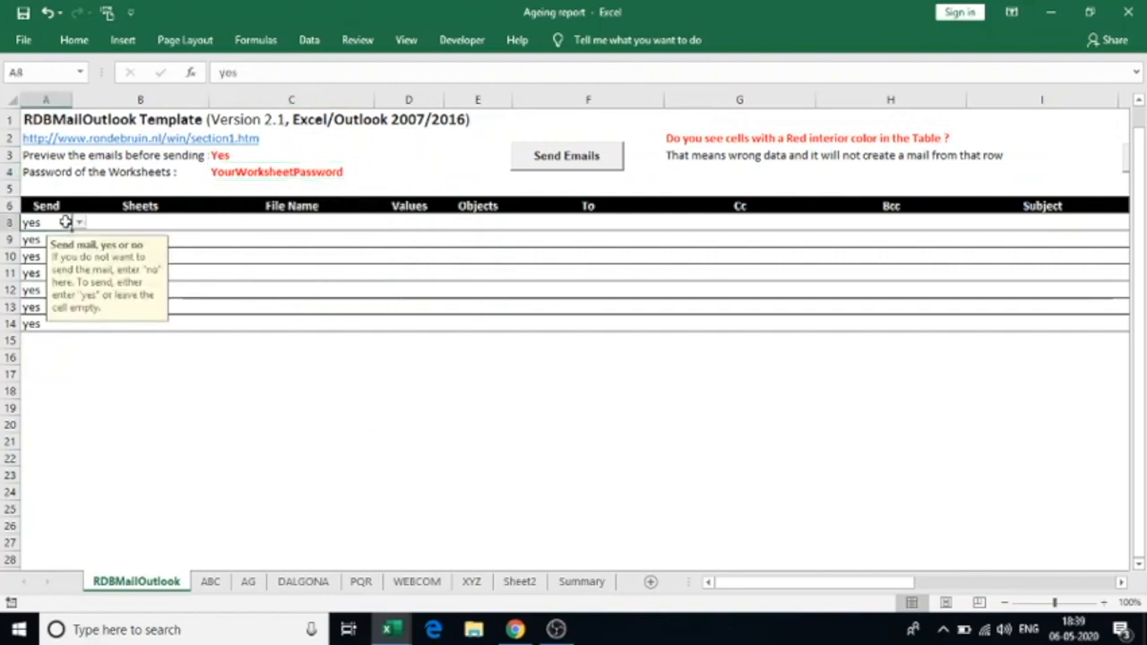
{"action": "left_click", "coordinate": [112, 221]}
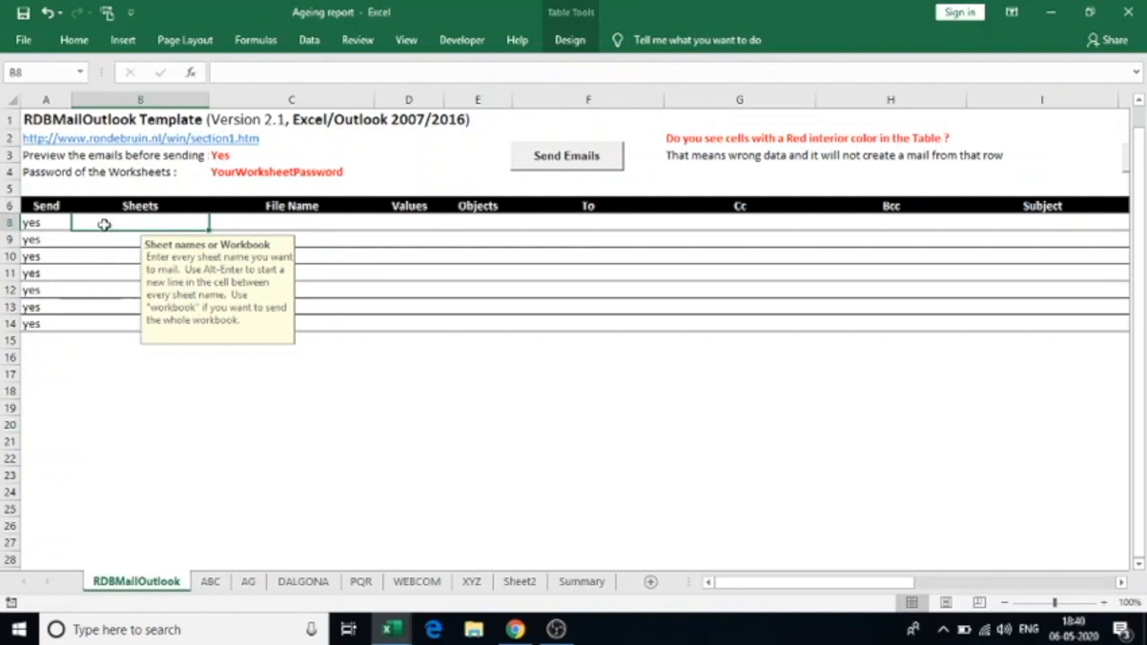
{"action": "type", "text": "ABC"}
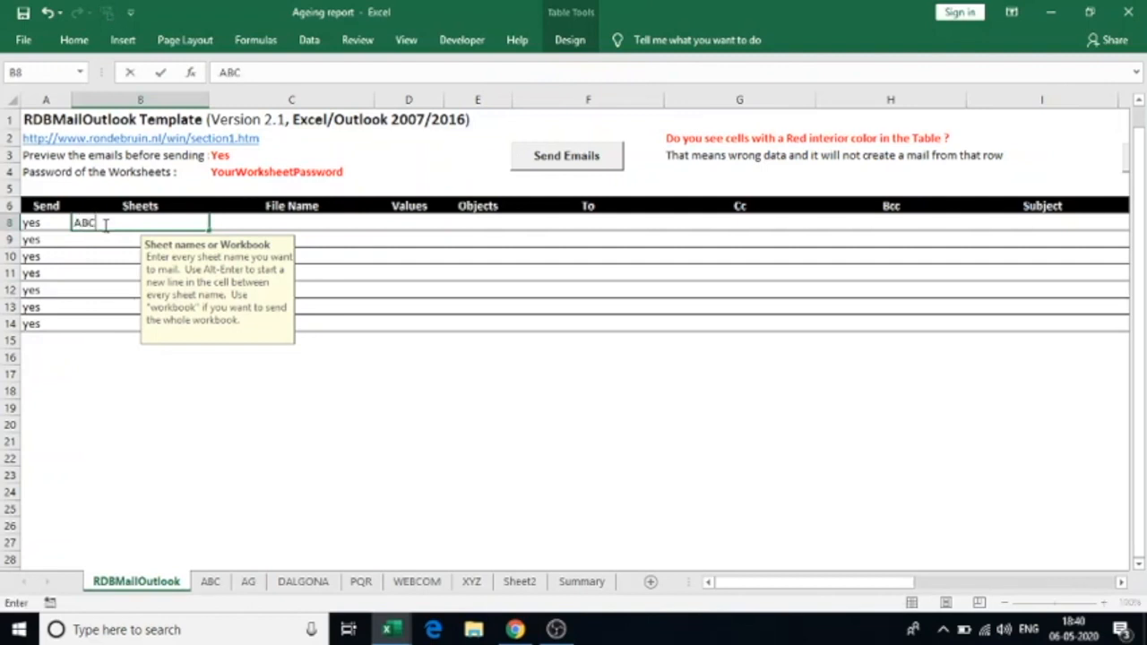
{"action": "key", "text": "Return"}
{"action": "type", "text": "AG"}
{"action": "key", "text": "Return"}
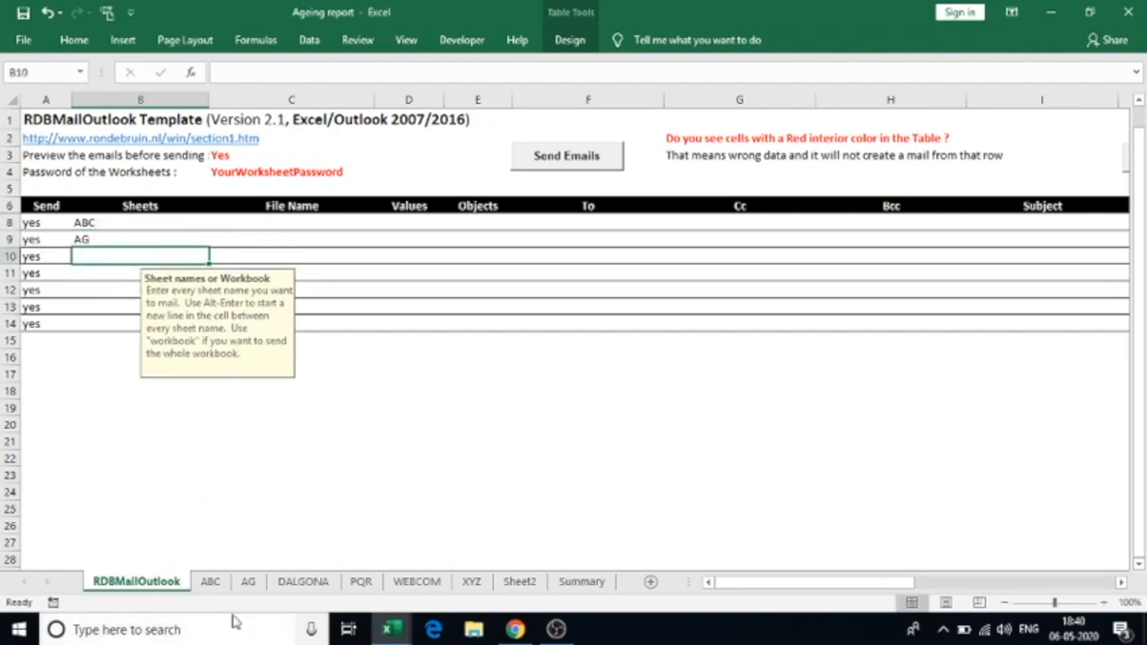
Enter file names SOA_ABC and SOA_AG in cells C8 and C9
{"action": "left_click", "coordinate": [239, 229]}
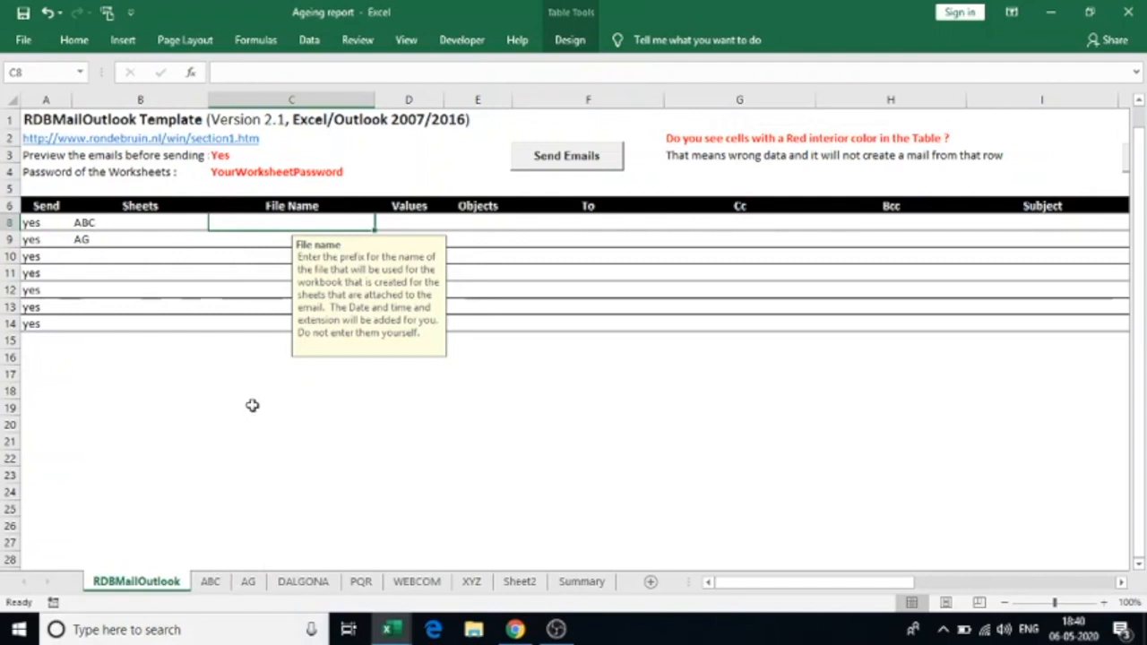
{"action": "type", "text": "SOA_ABC"}
{"action": "key", "text": "Return"}
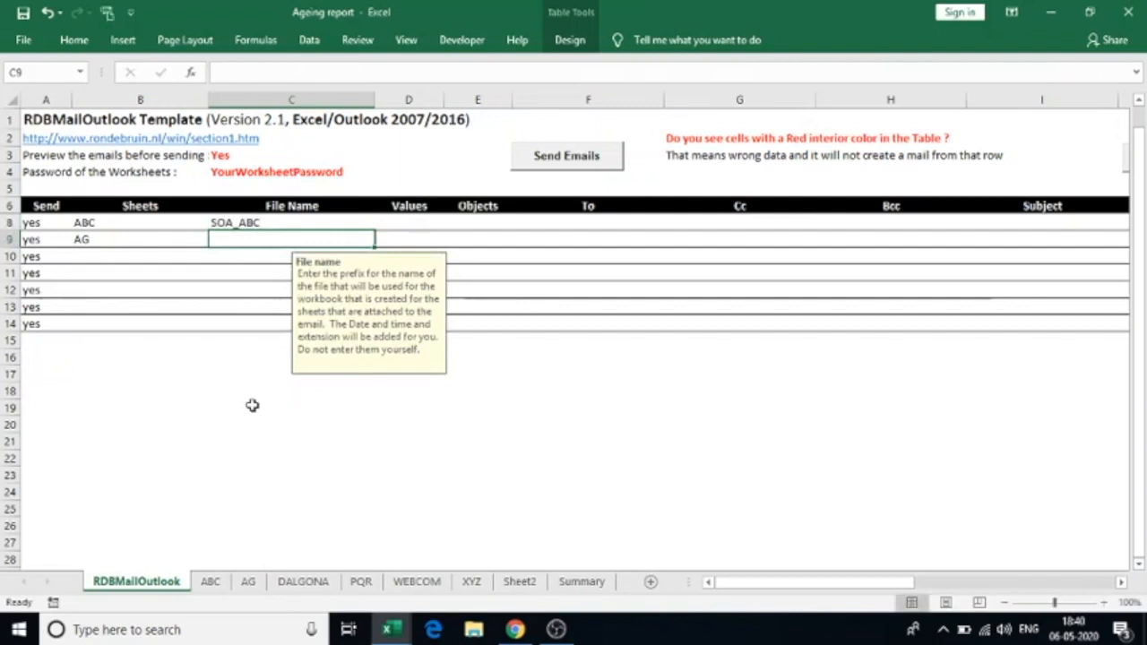
{"action": "type", "text": "SOA_AG"}
{"action": "key", "text": "Up"}
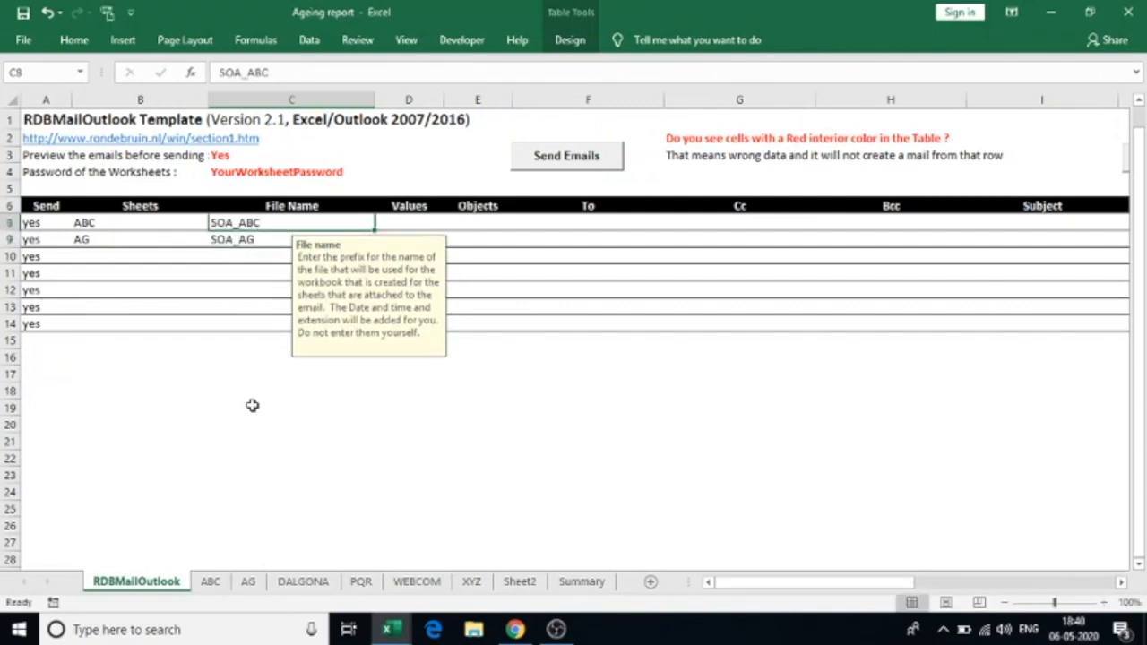
{"action": "key", "text": "Right"}
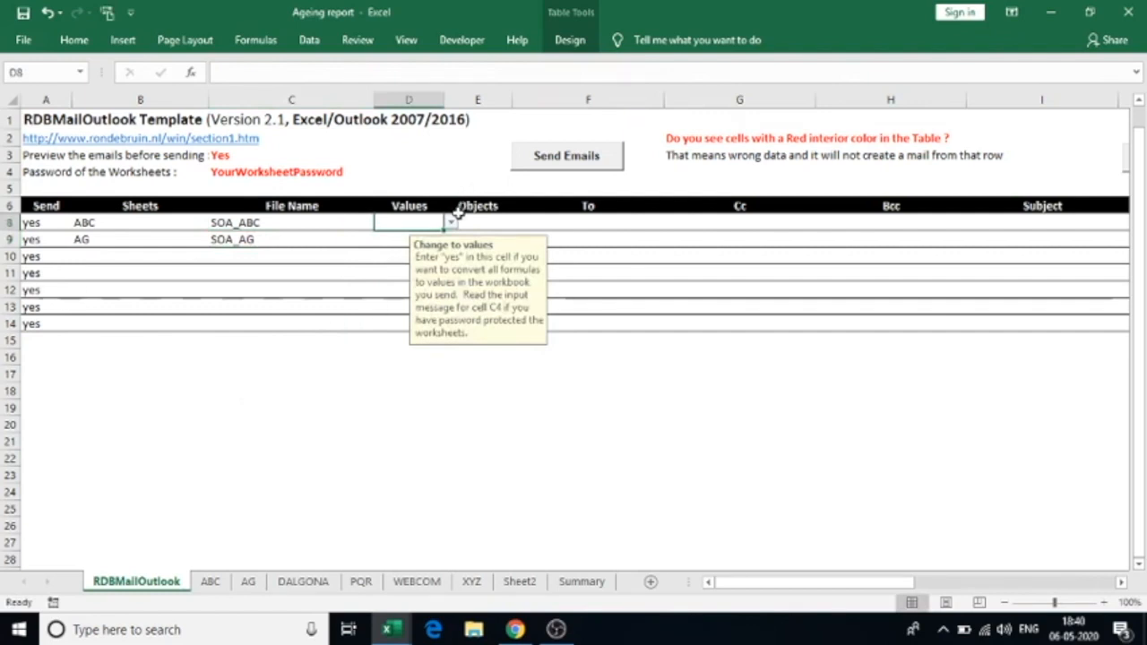
Review the ABC sheet's INV001 days overdue and INV004 amount, then return to RDBMailOutlook
{"action": "left_click", "coordinate": [213, 583]}
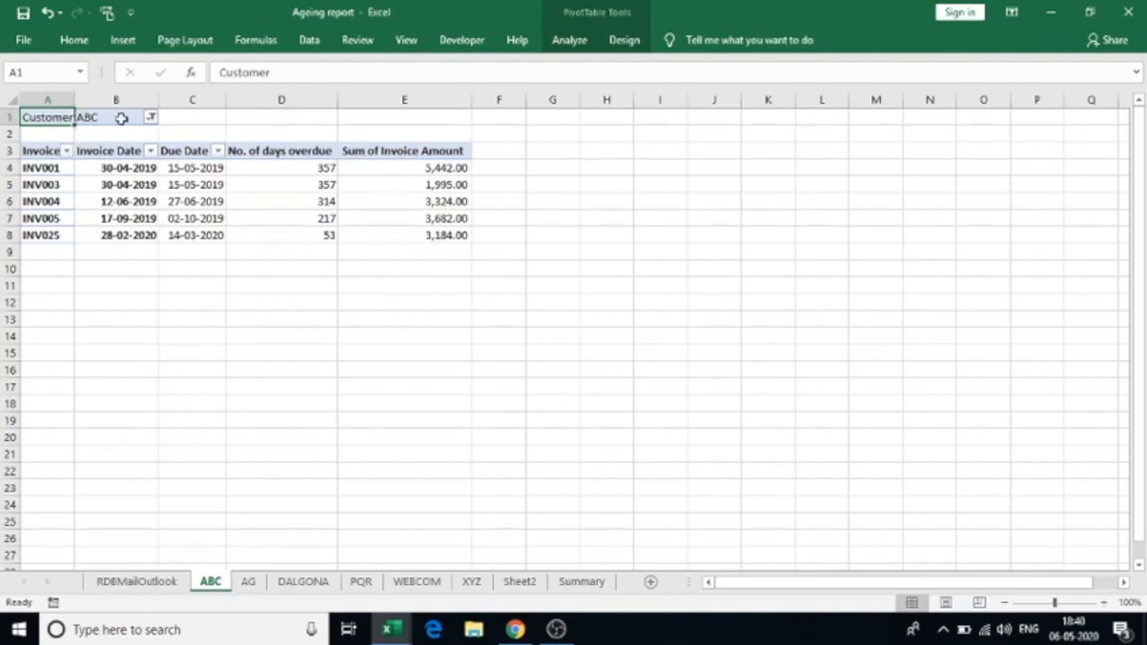
{"action": "left_click", "coordinate": [269, 172]}
{"action": "left_click", "coordinate": [427, 203]}
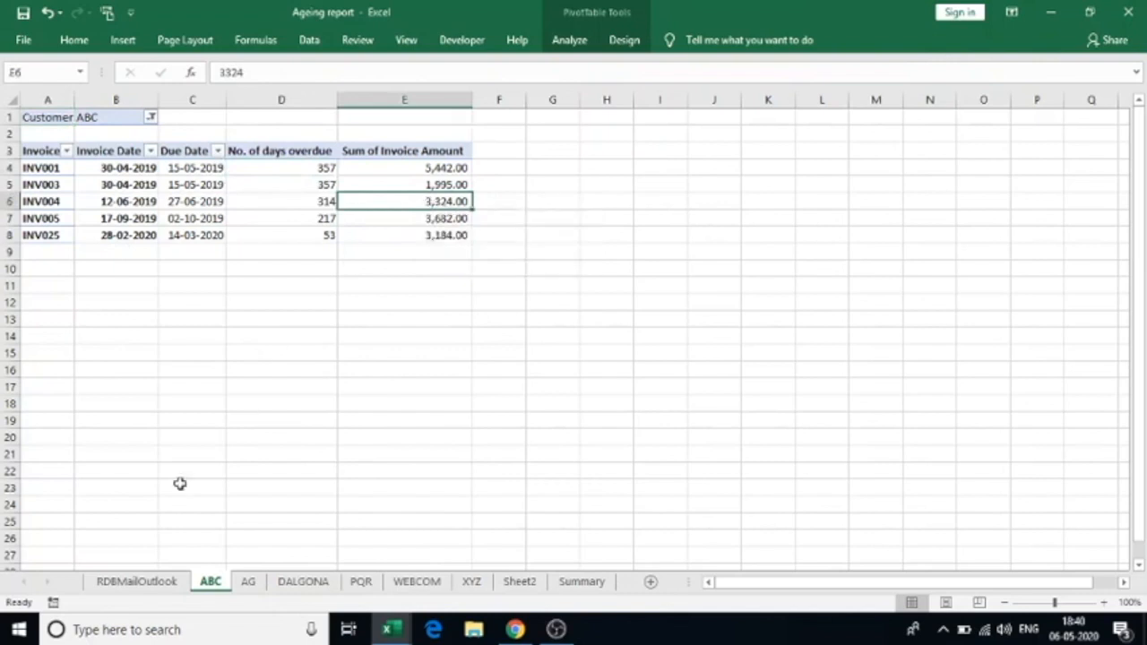
{"action": "left_click", "coordinate": [121, 584]}
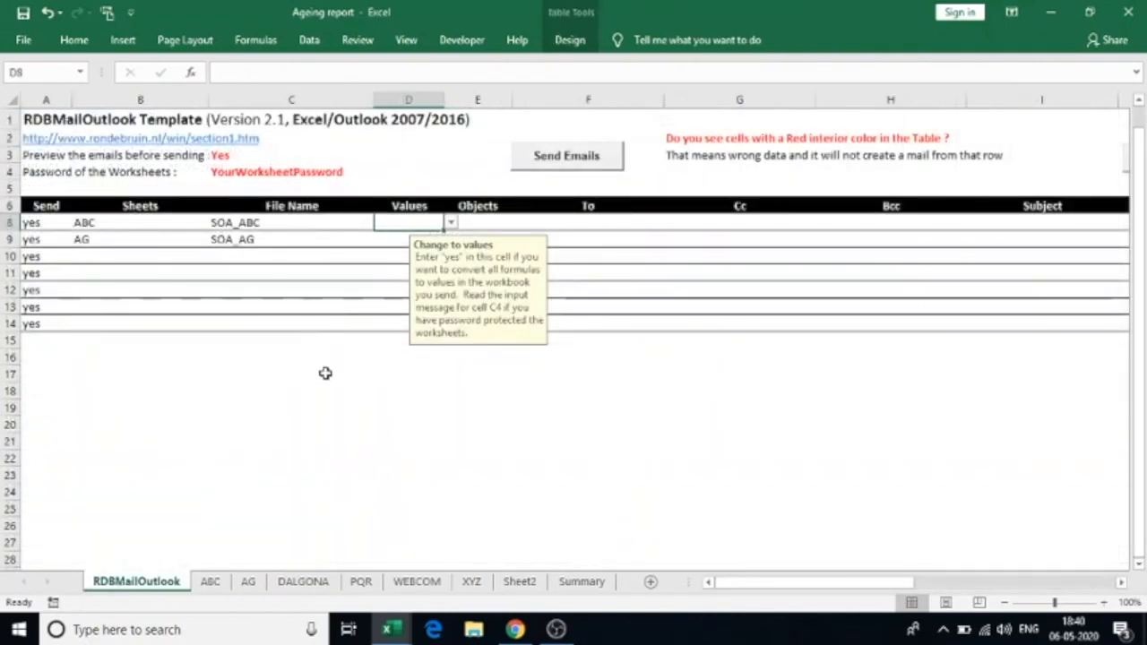
Set Values to yes in D8 and D9 for the ABC and AG rows
{"action": "left_click", "coordinate": [452, 223]}
{"action": "left_click", "coordinate": [419, 238]}
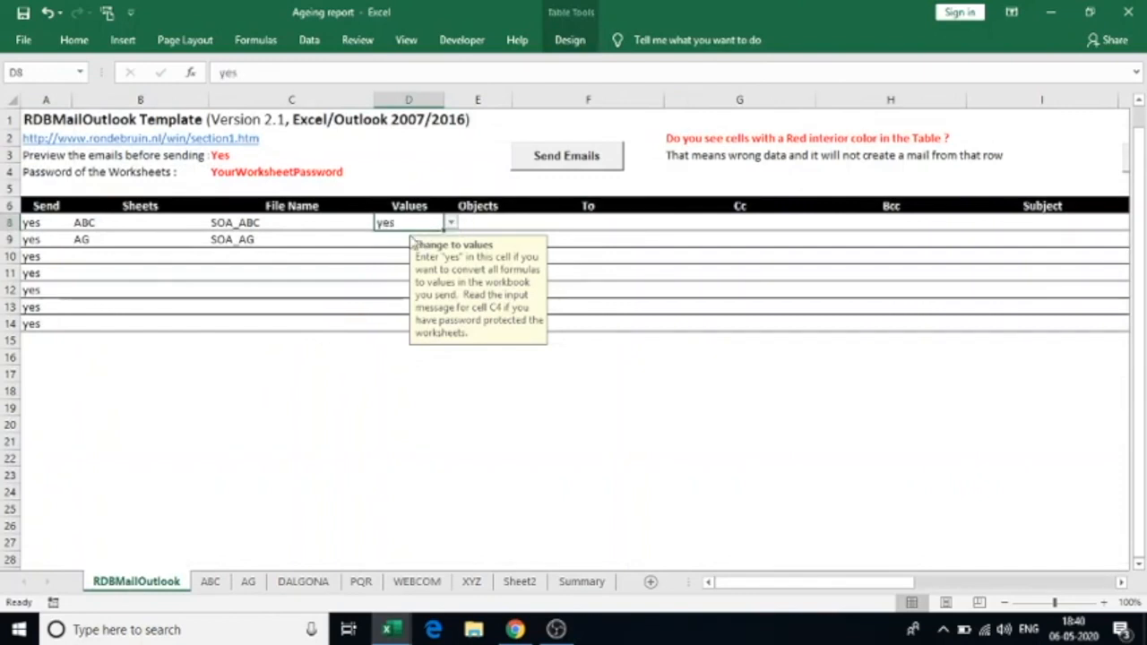
{"action": "left_click", "coordinate": [419, 241]}
{"action": "left_click", "coordinate": [450, 242]}
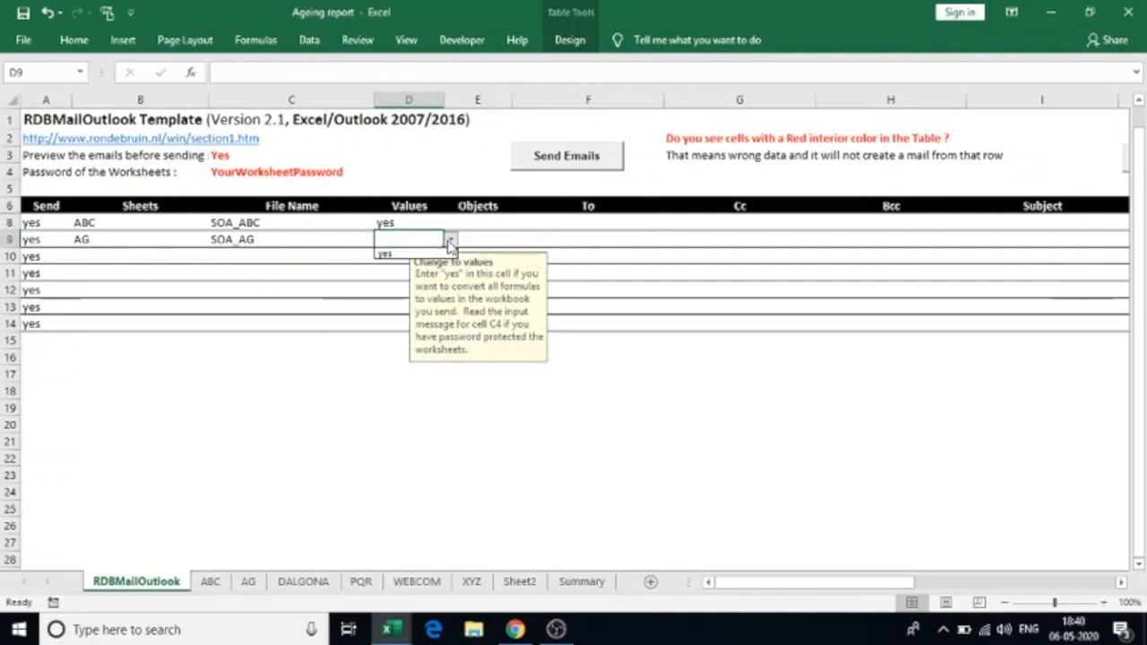
{"action": "left_click", "coordinate": [421, 255]}
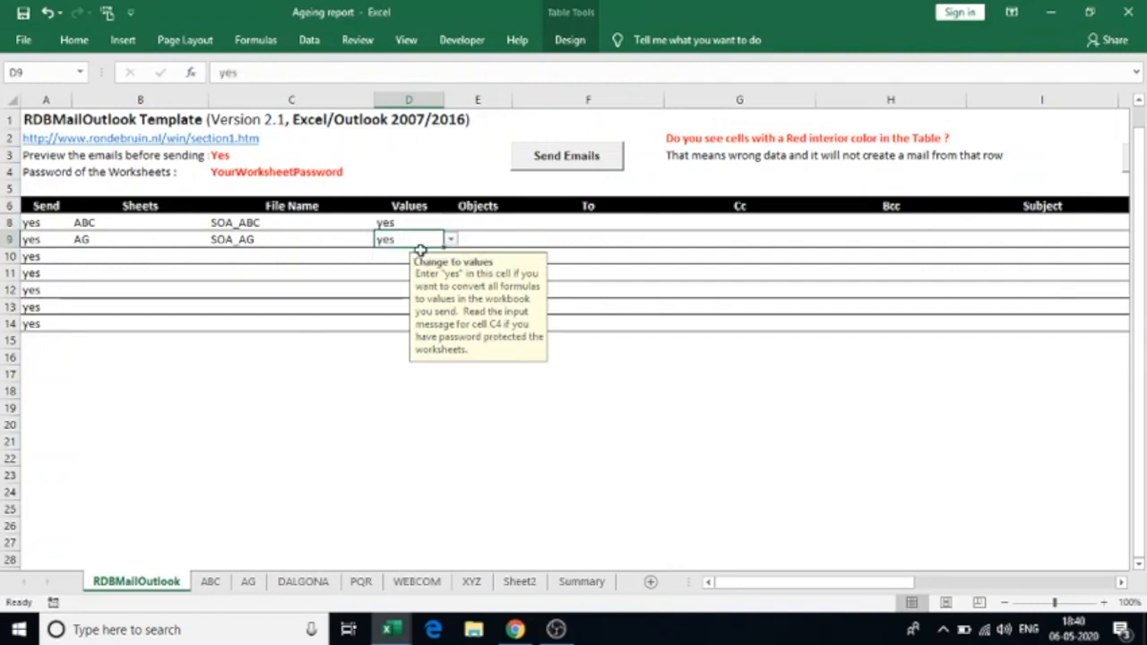
Set Objects to yes in E8 for the ABC row
{"action": "left_click", "coordinate": [466, 223]}
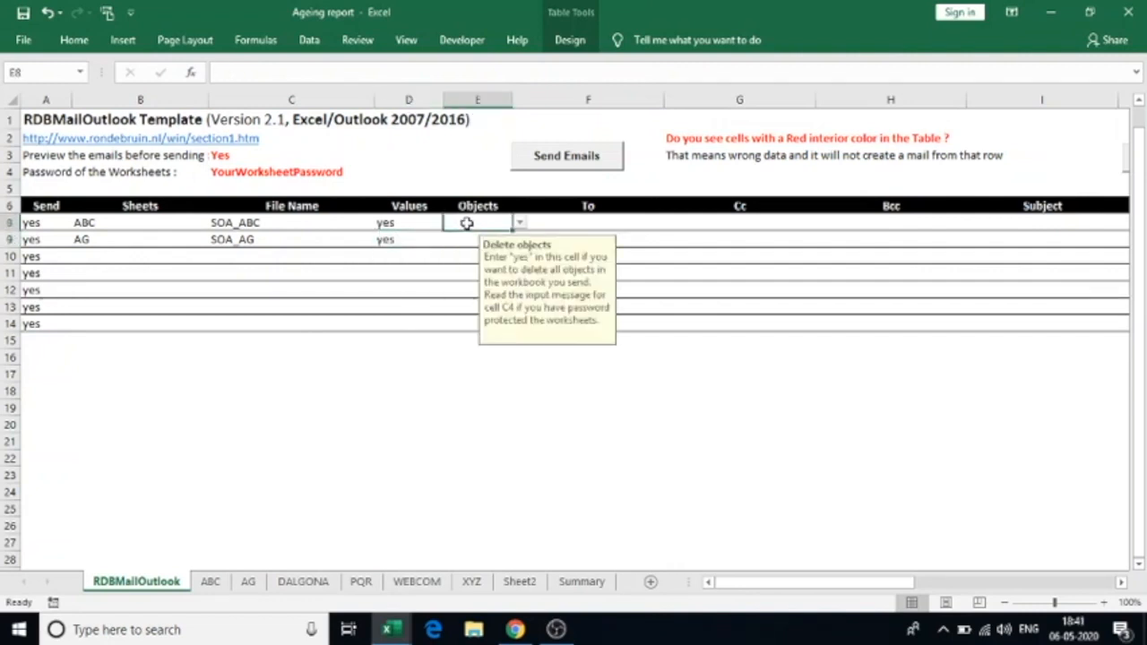
{"action": "left_click", "coordinate": [519, 224]}
{"action": "left_click", "coordinate": [462, 243]}
{"action": "left_click", "coordinate": [519, 224]}
{"action": "left_click", "coordinate": [485, 241]}
{"action": "left_click", "coordinate": [458, 236]}
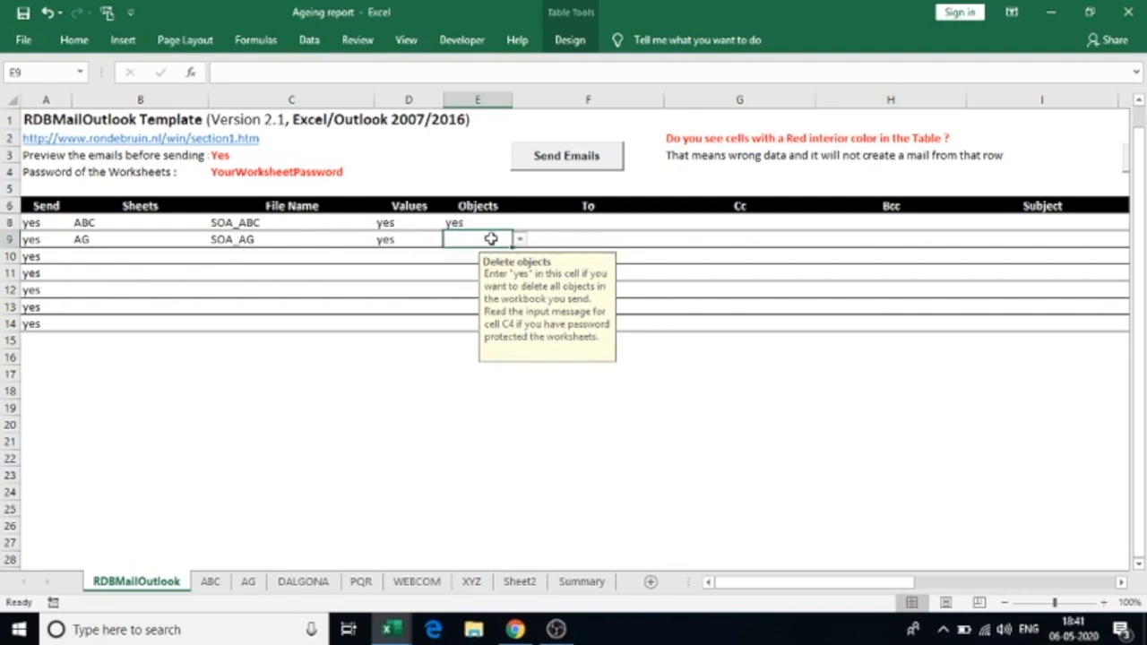
{"action": "left_click", "coordinate": [519, 242]}
Enter each customer's recipient e-mail address in To cells F8 and F9
{"action": "left_click", "coordinate": [588, 221]}
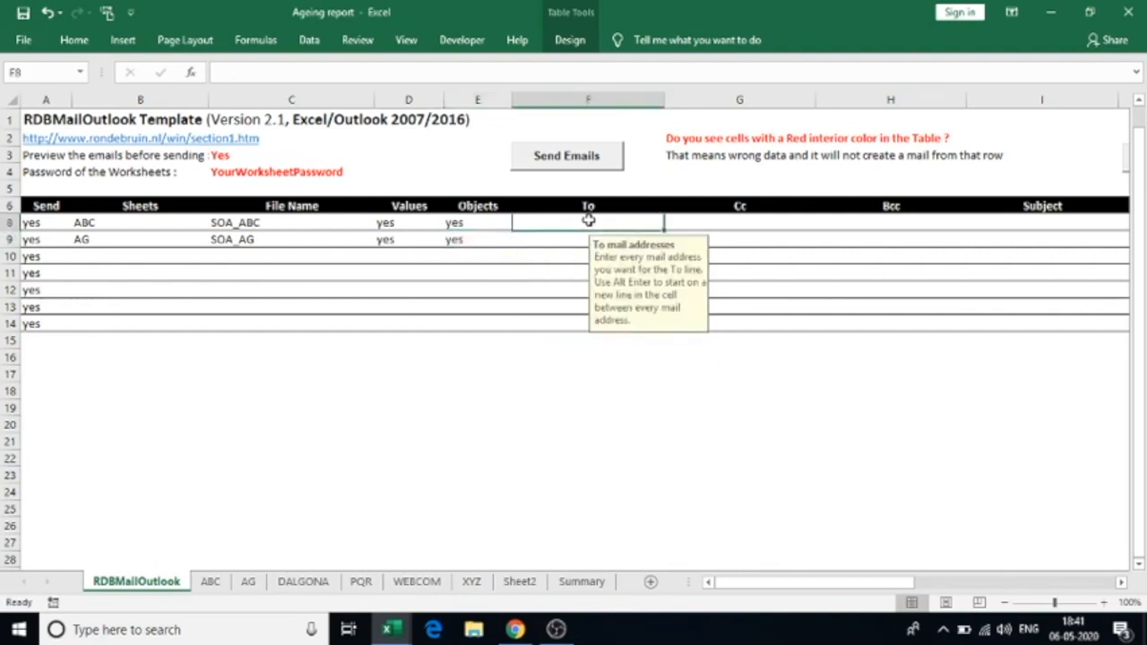
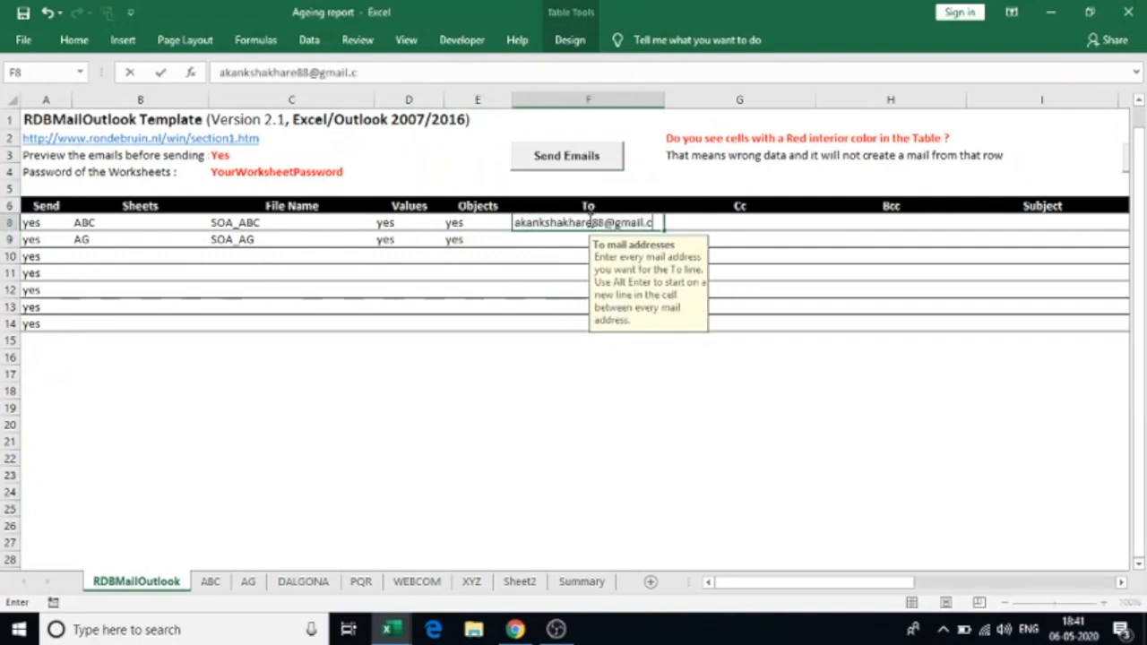
{"action": "left_click", "coordinate": [551, 240]}
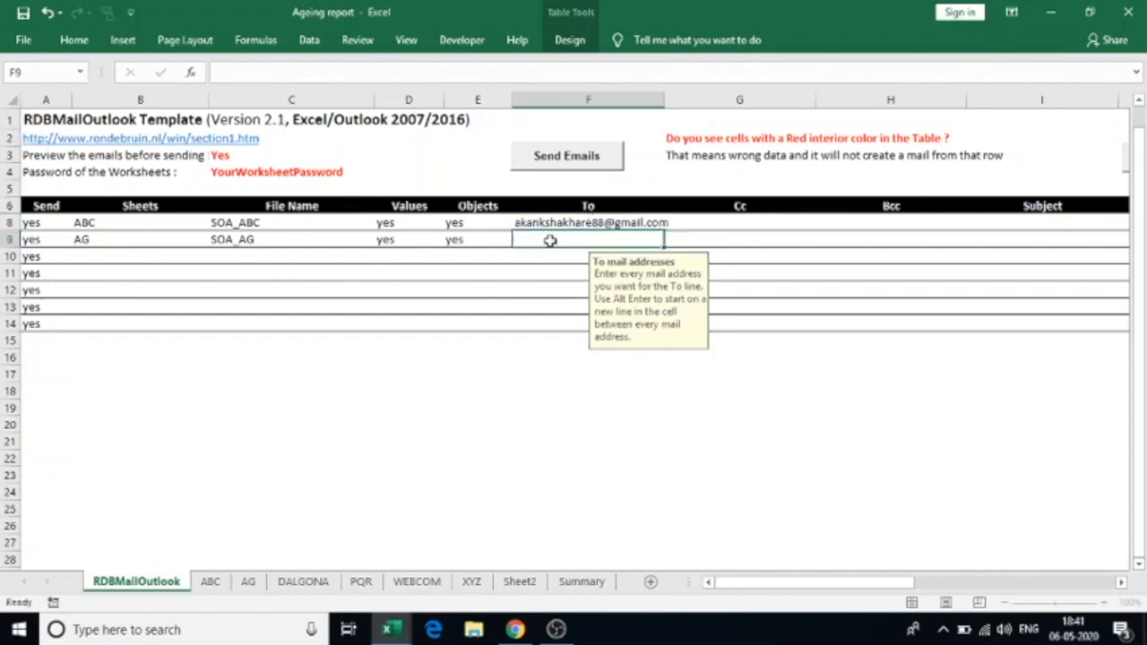
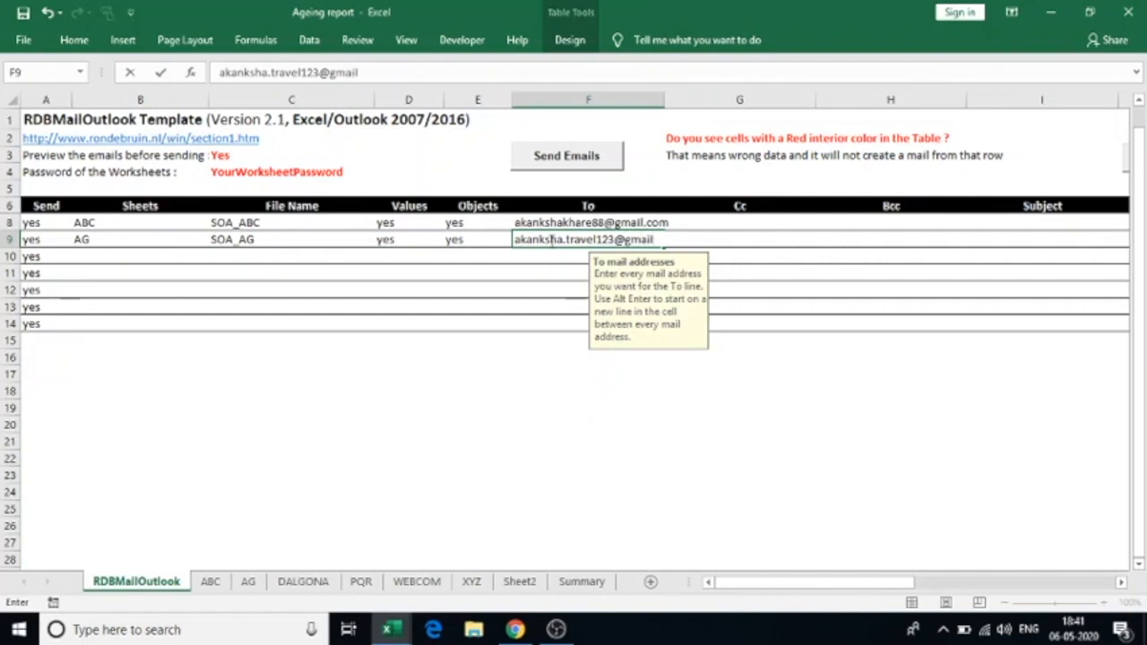
{"action": "key", "text": "Return"}
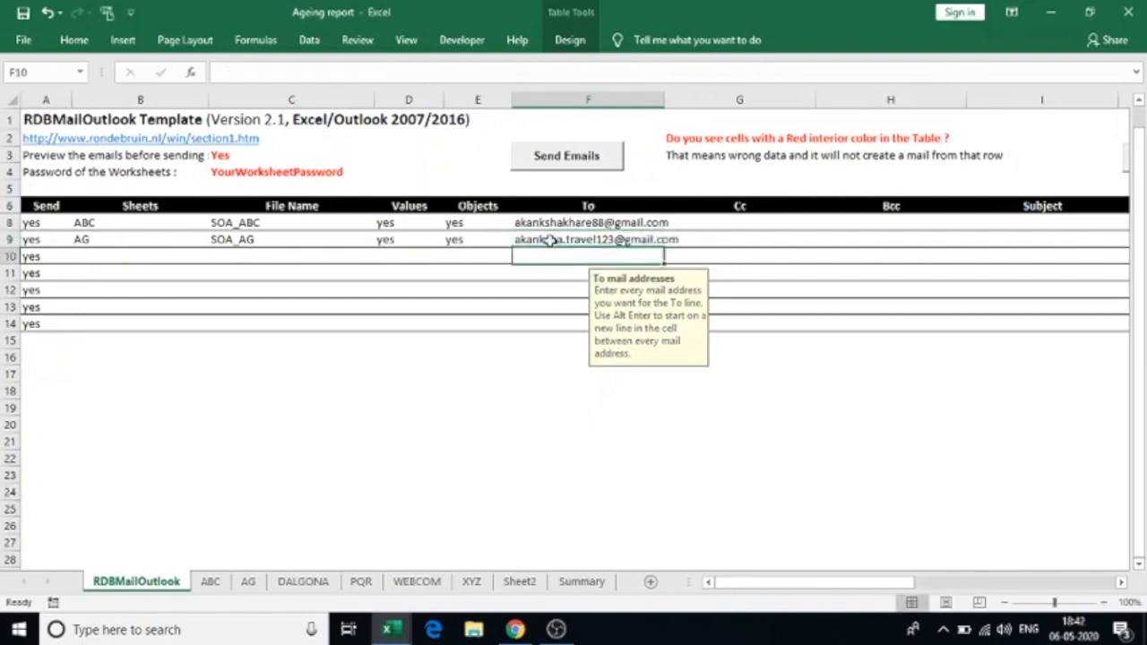
Set the subject PFA in cells I8 and I9 for the ABC and AG rows
{"action": "left_click", "coordinate": [724, 220]}
{"action": "key", "text": "Right"}
{"action": "key", "text": "Right"}
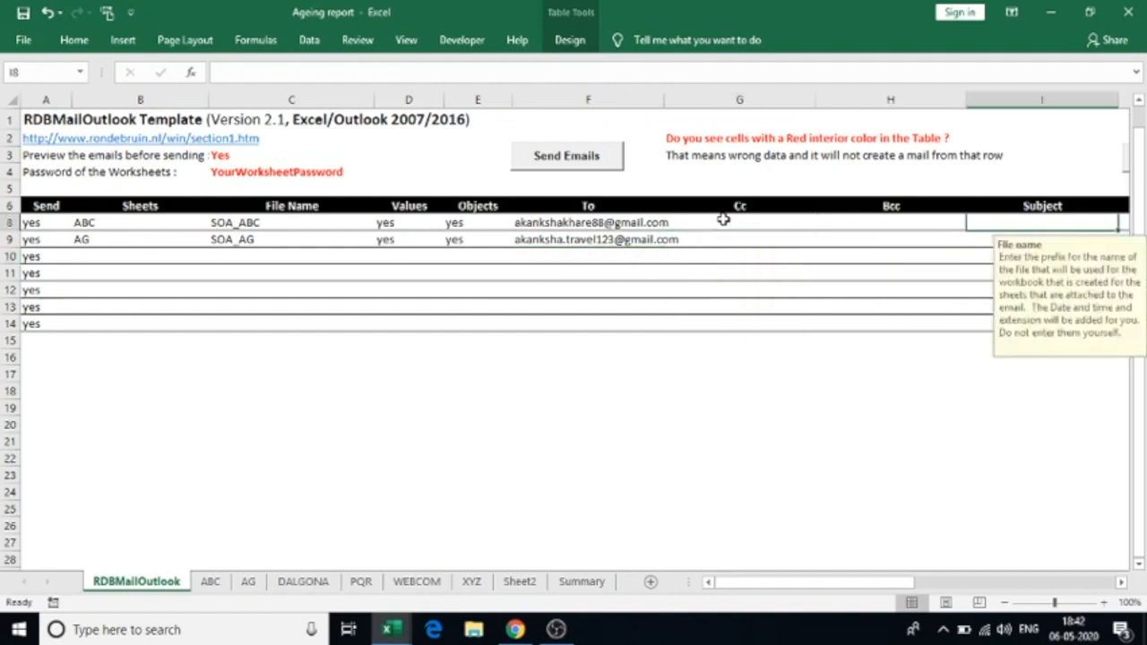
{"action": "key", "text": "Left"}
{"action": "key", "text": "Left"}
{"action": "key", "text": "Right"}
{"action": "key", "text": "Right"}
{"action": "type", "text": "PFA"}
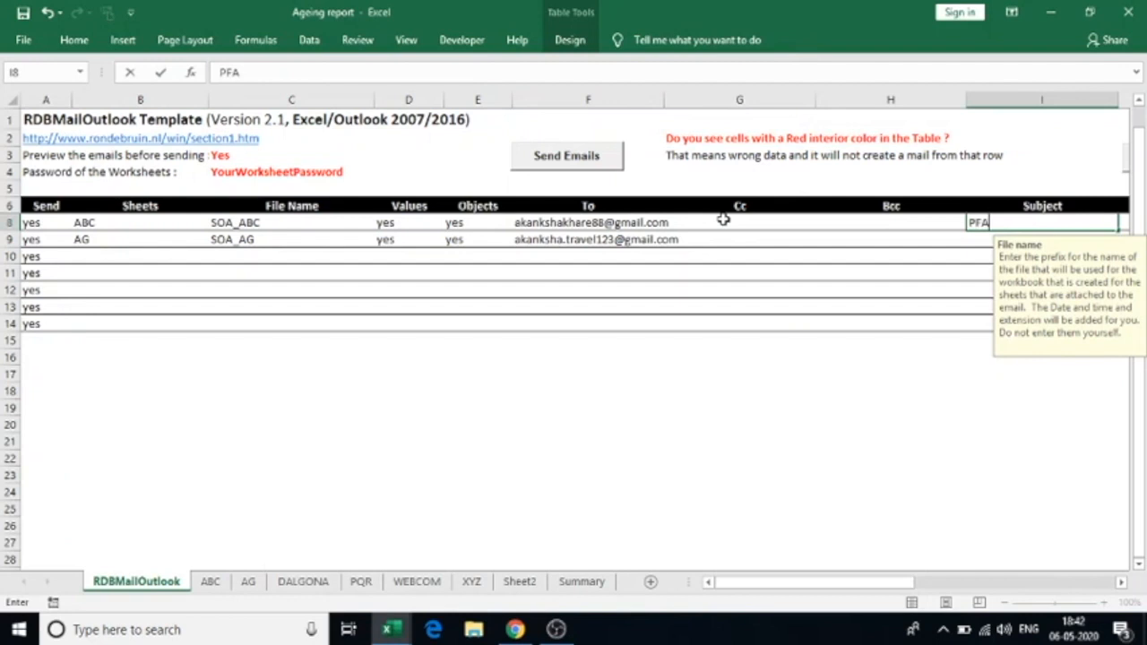
{"action": "key", "text": "Return"}
{"action": "type", "text": "P"}
{"action": "key", "text": "Right"}
{"action": "key", "text": "Right"}
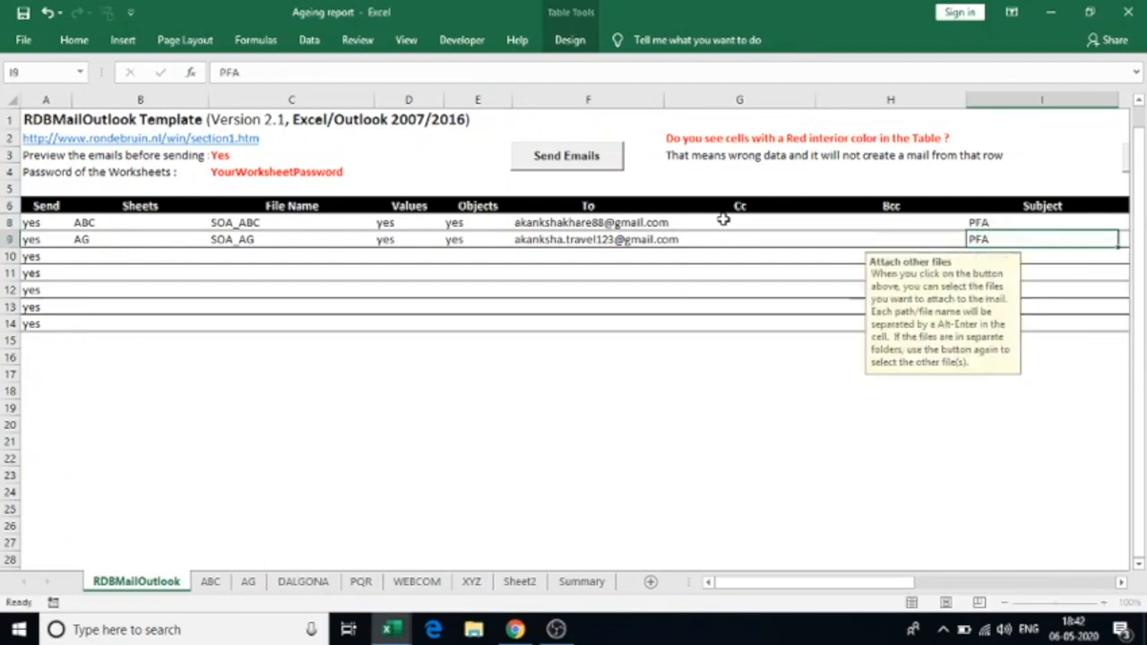
{"action": "key", "text": "Up"}
{"action": "key", "text": "Left"}
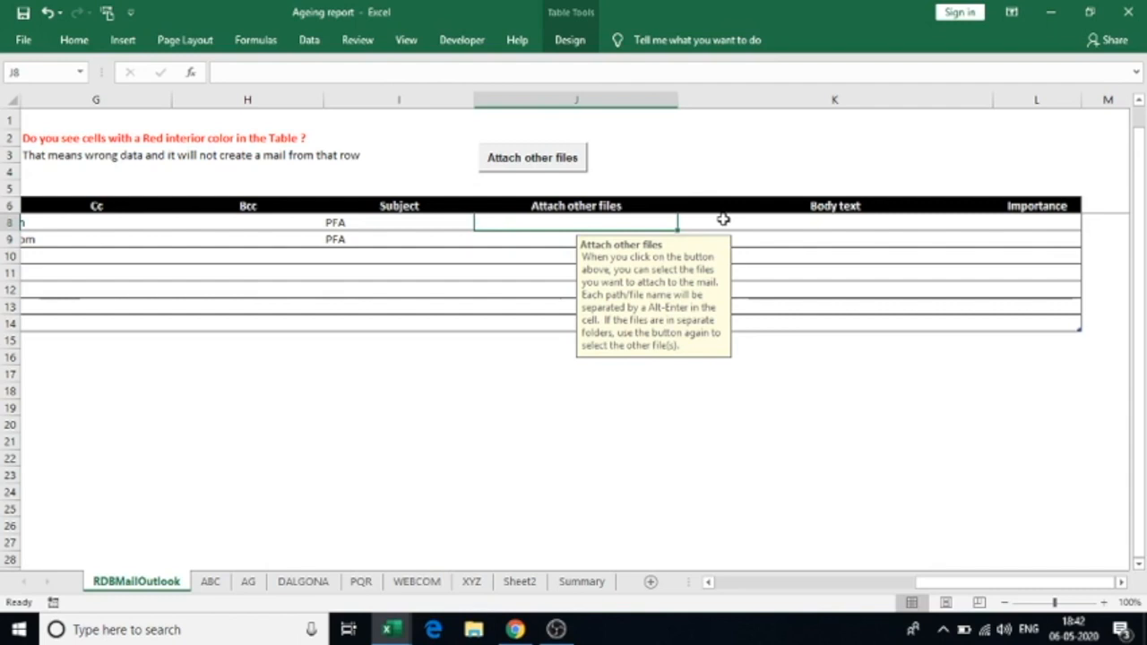
Attach the Desktop file Book1.xlsx to the ABC row's mail
{"action": "left_click", "coordinate": [486, 168]}
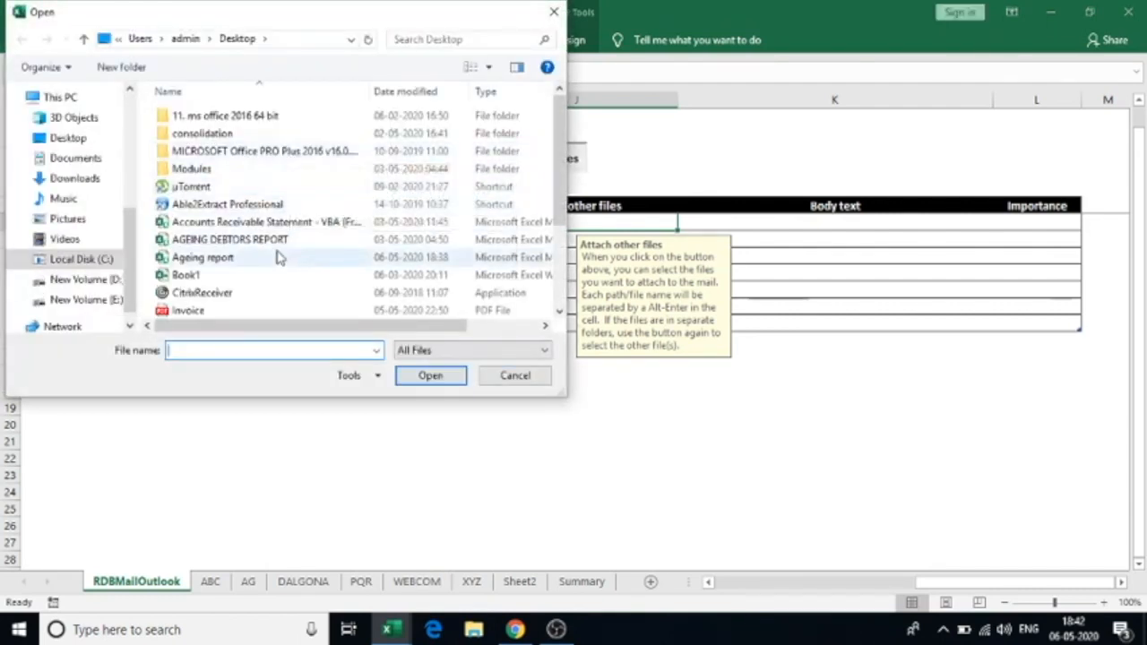
{"action": "left_click", "coordinate": [209, 277]}
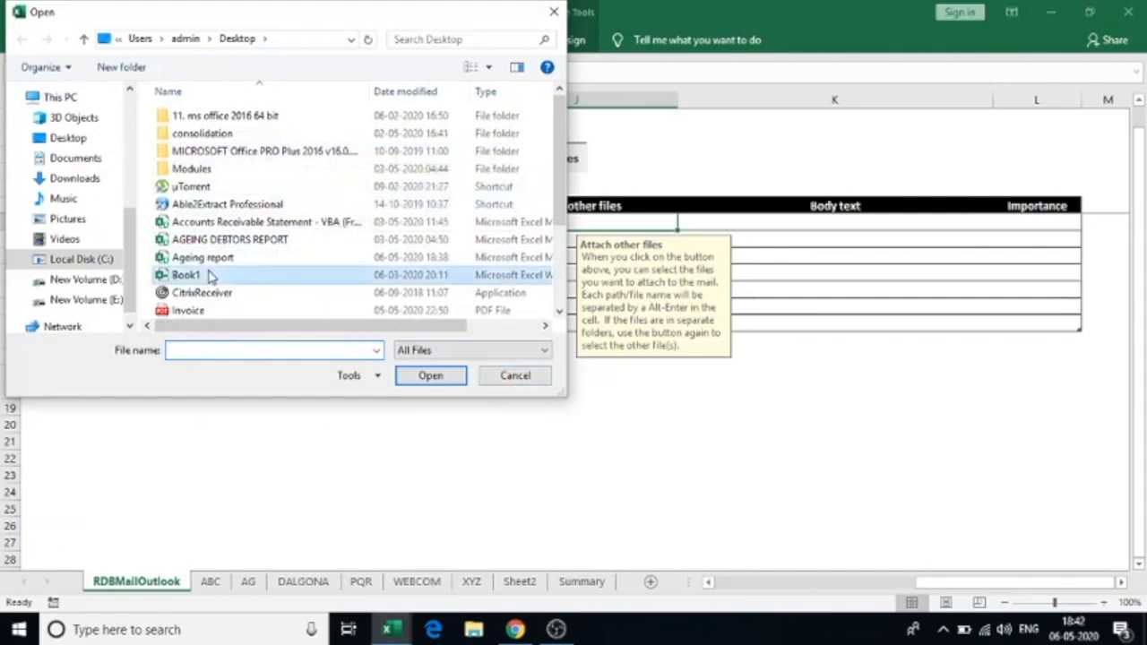
{"action": "left_click", "coordinate": [462, 380]}
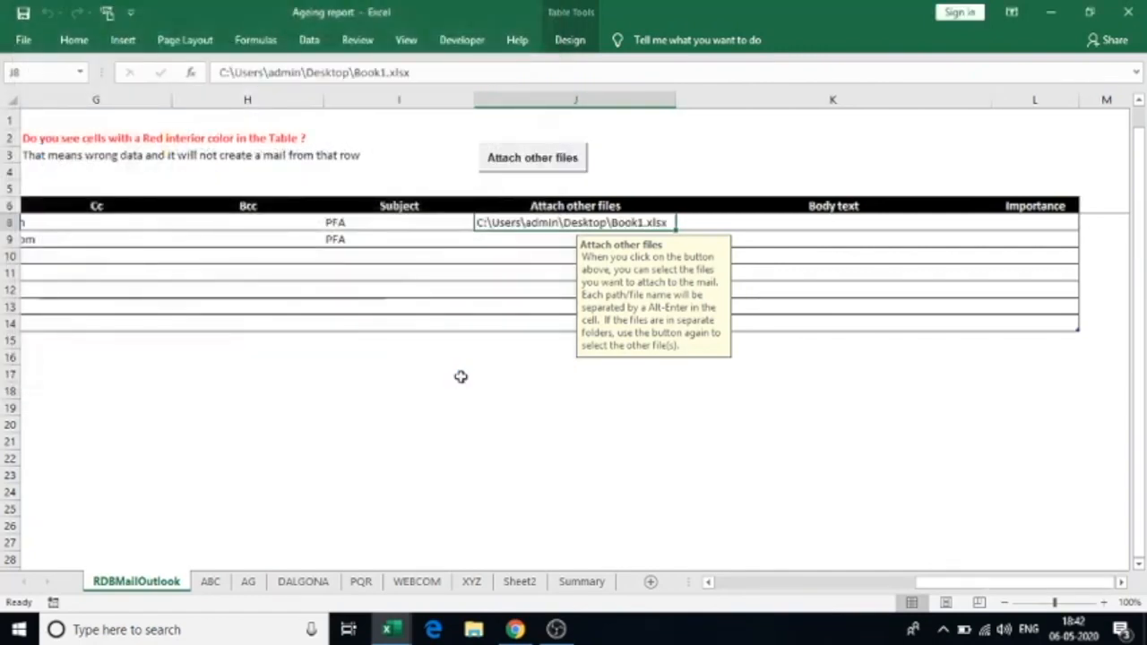
{"action": "left_click", "coordinate": [507, 241]}
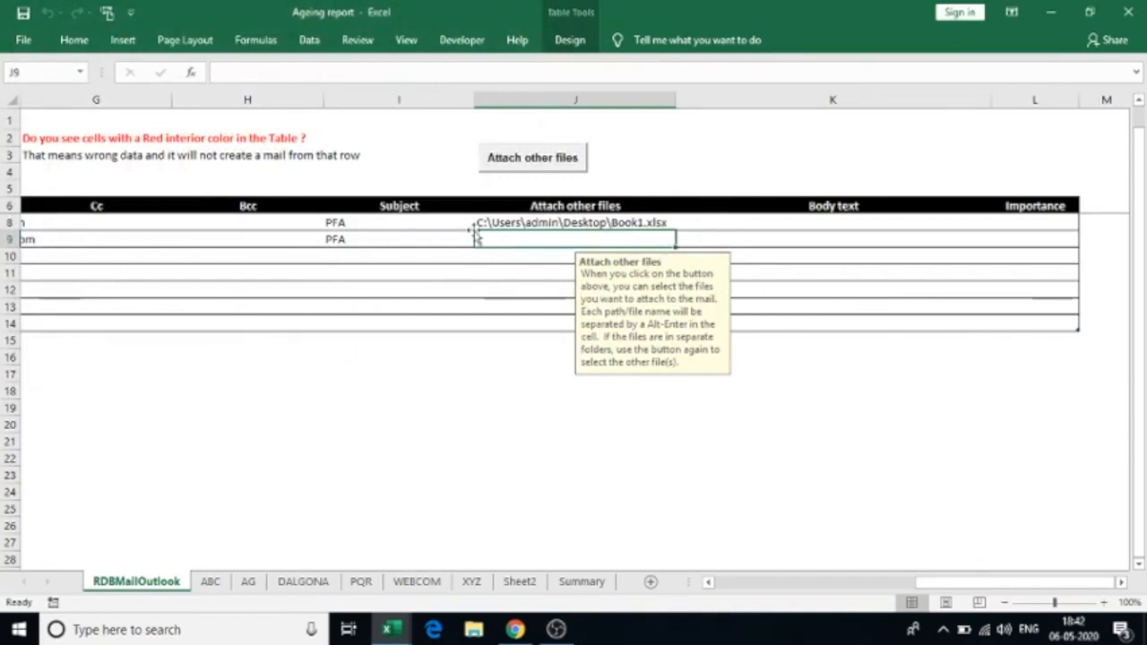
Overwrite both rows' subjects with SOA
{"action": "left_click", "coordinate": [353, 224]}
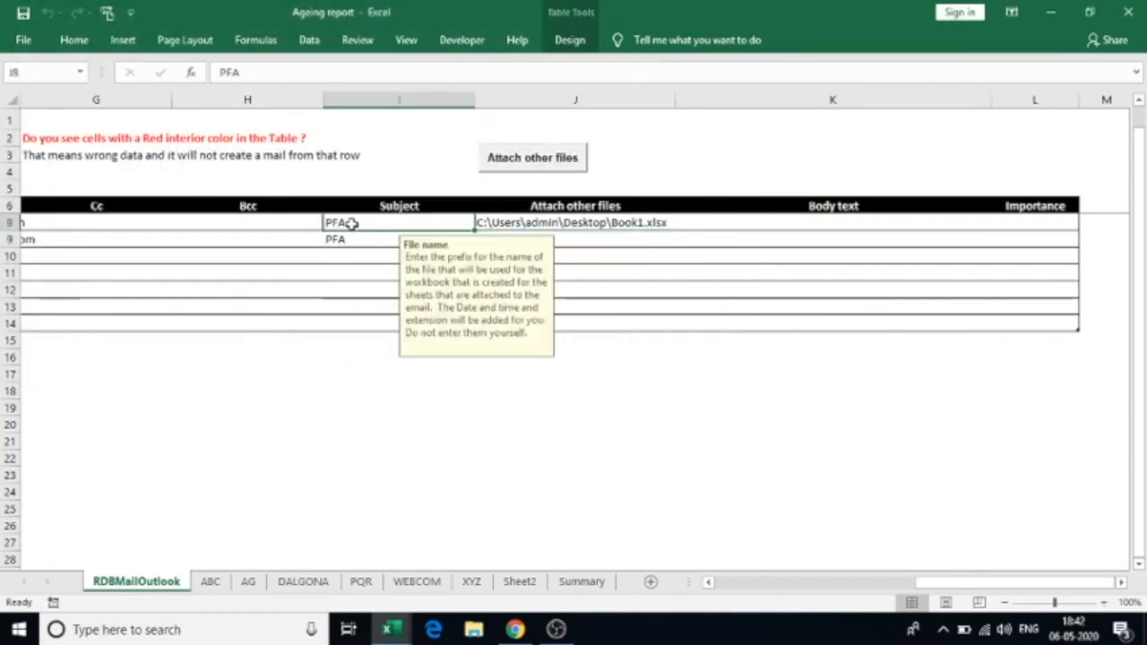
{"action": "type", "text": "SOA"}
{"action": "key", "text": "Return"}
{"action": "type", "text": "SOA"}
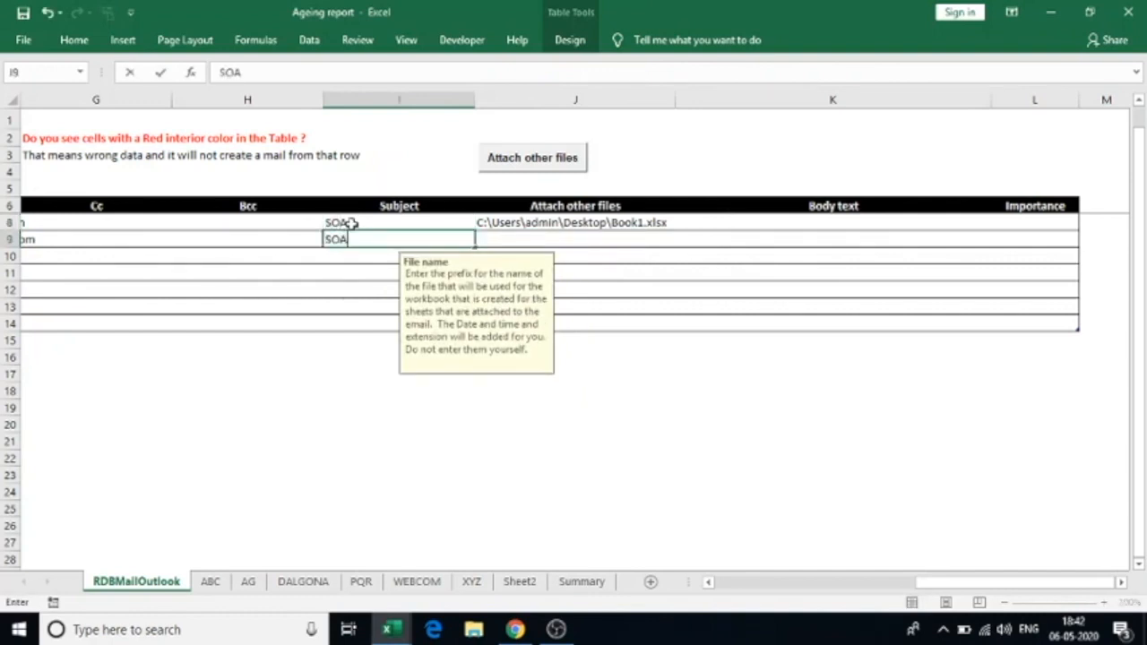
{"action": "left_click", "coordinate": [752, 222]}
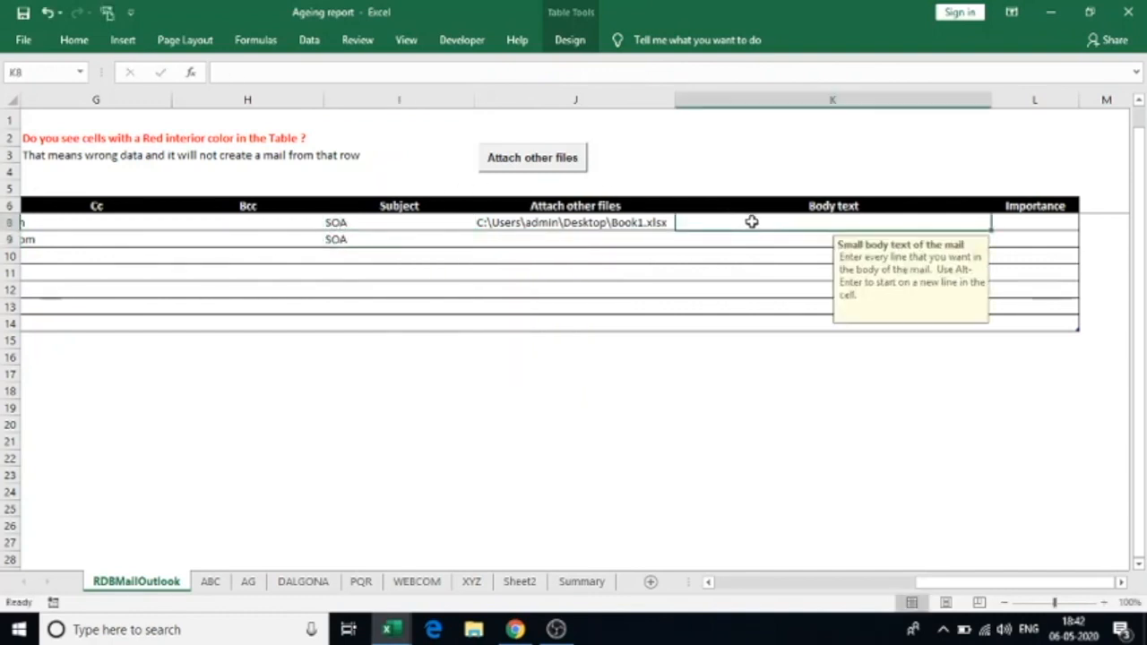
Enter body text PFA in cells K8 and K9
{"action": "type", "text": "PFA"}
{"action": "key", "text": "Return"}
{"action": "type", "text": "PFA"}
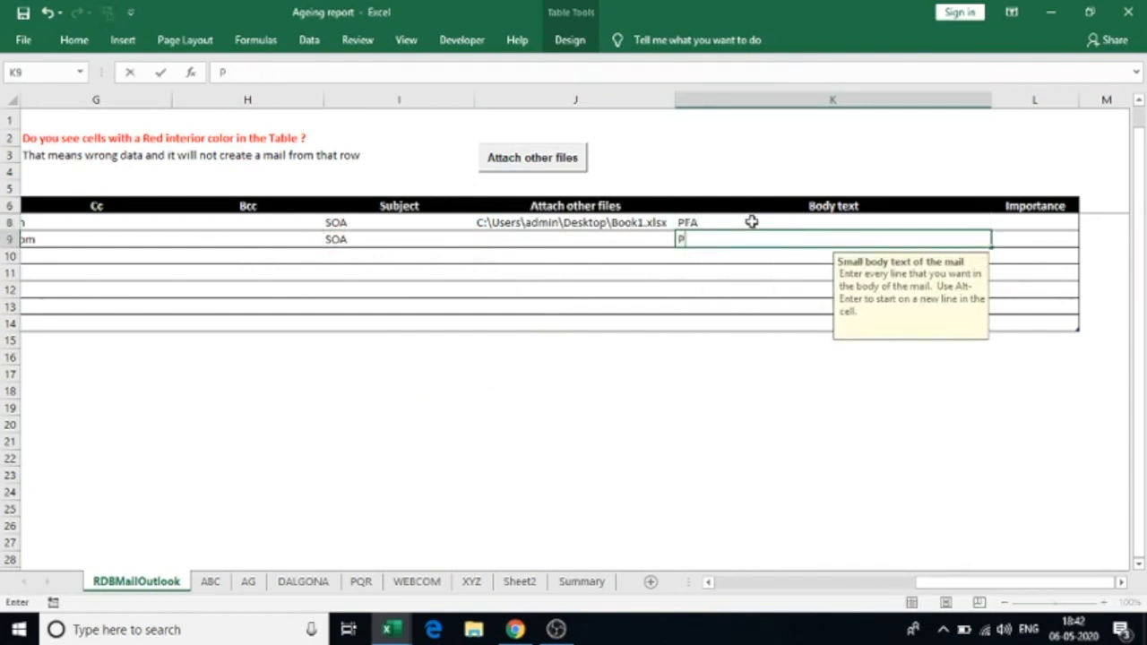
{"action": "key", "text": "Tab"}
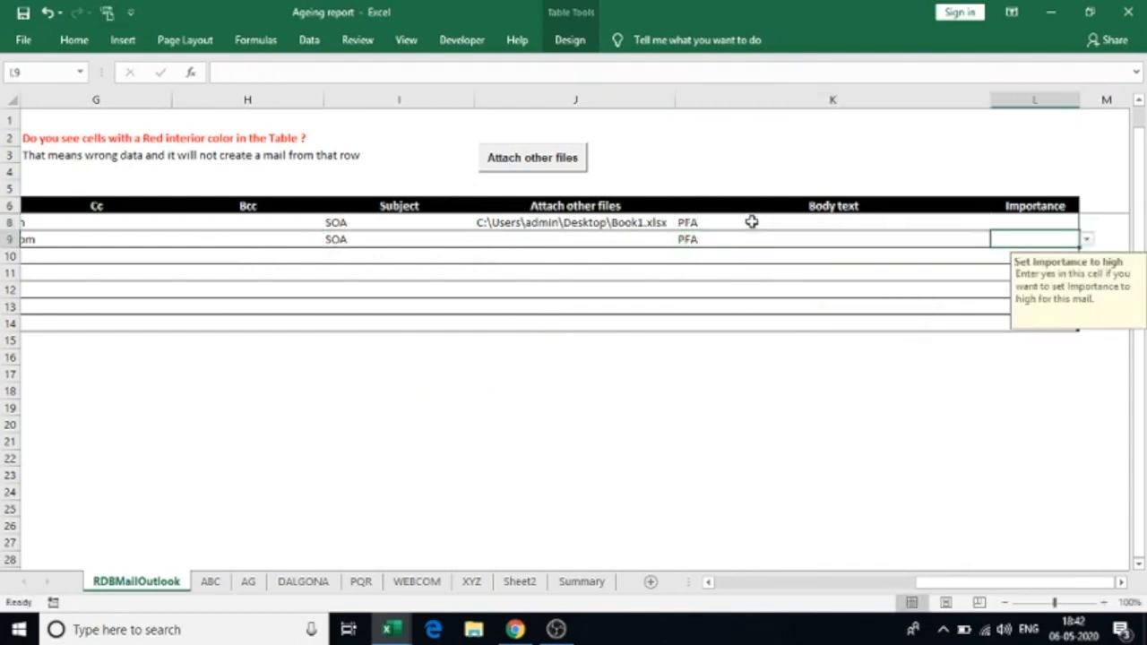
Set Importance to yes in L8 and L9 for the ABC and AG mails
{"action": "left_click", "coordinate": [1041, 223]}
{"action": "left_click", "coordinate": [1088, 223]}
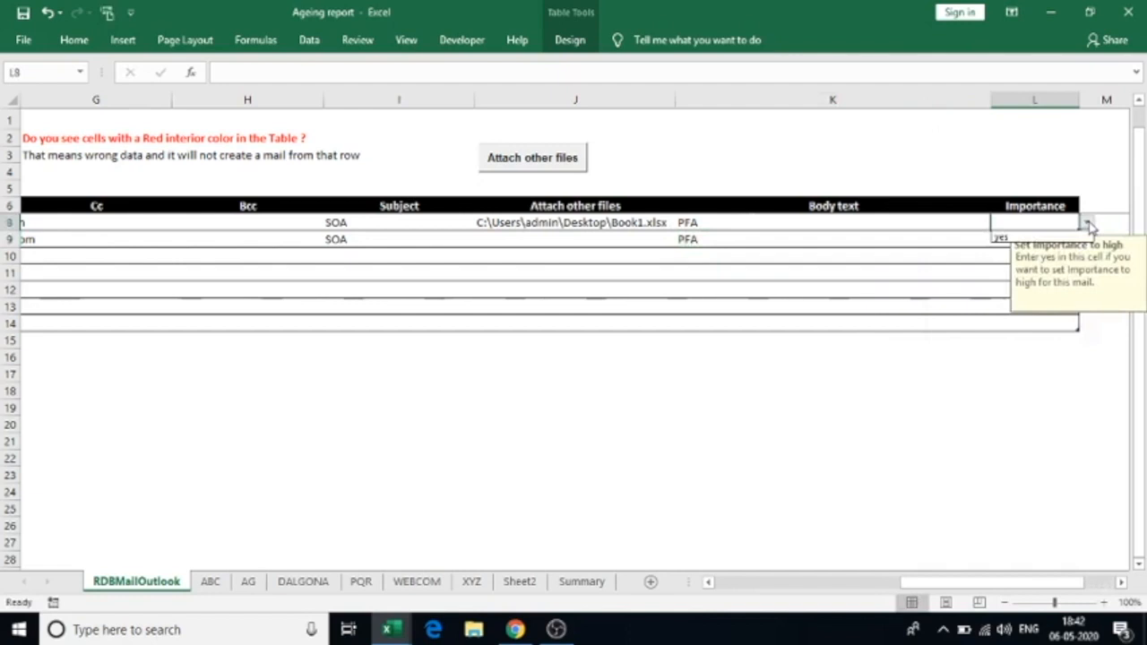
{"action": "left_click", "coordinate": [1069, 237]}
{"action": "left_click", "coordinate": [1068, 239]}
{"action": "left_click", "coordinate": [1088, 240]}
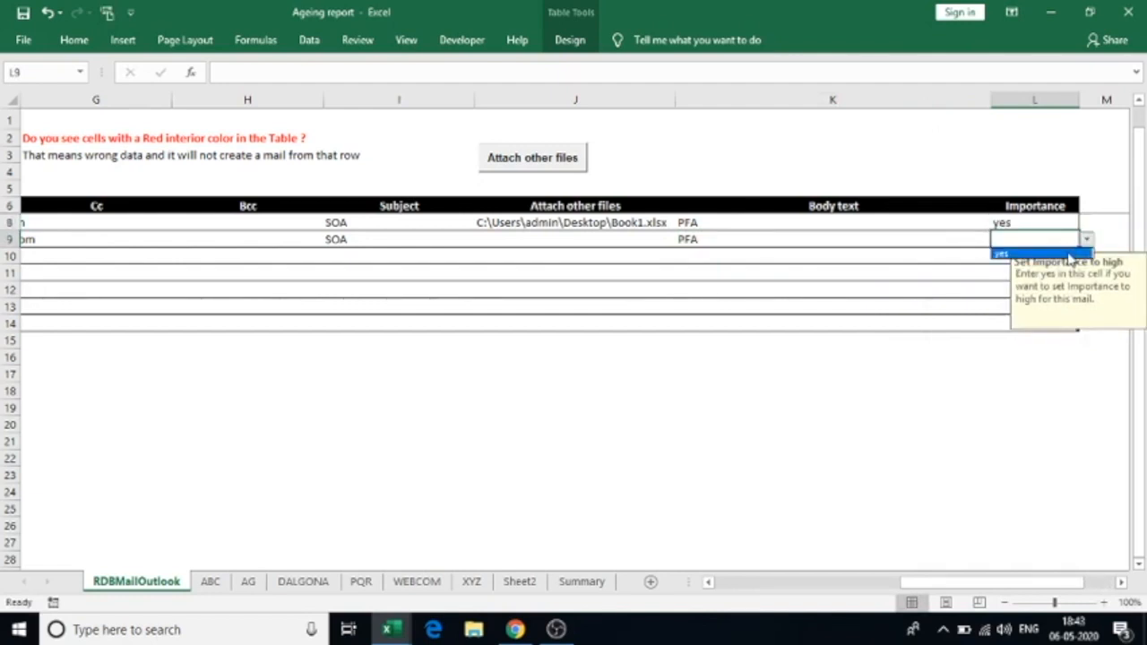
{"action": "left_click", "coordinate": [1040, 254]}
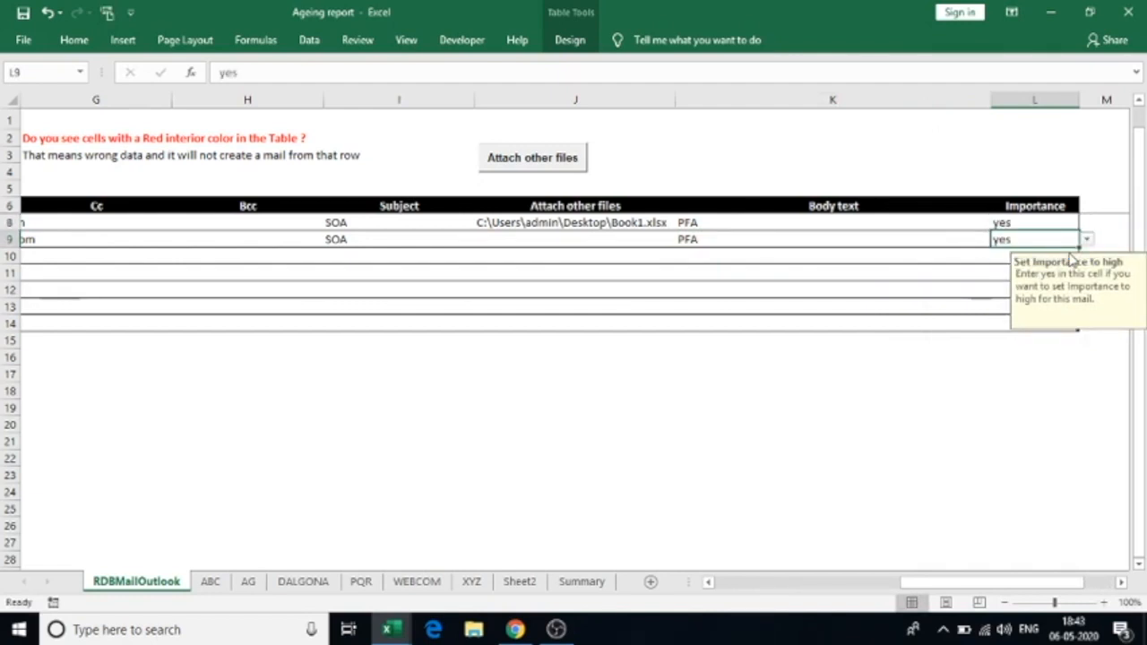
{"action": "scroll", "coordinate": [308, 337], "scroll_direction": "left", "scroll_amount": 3}
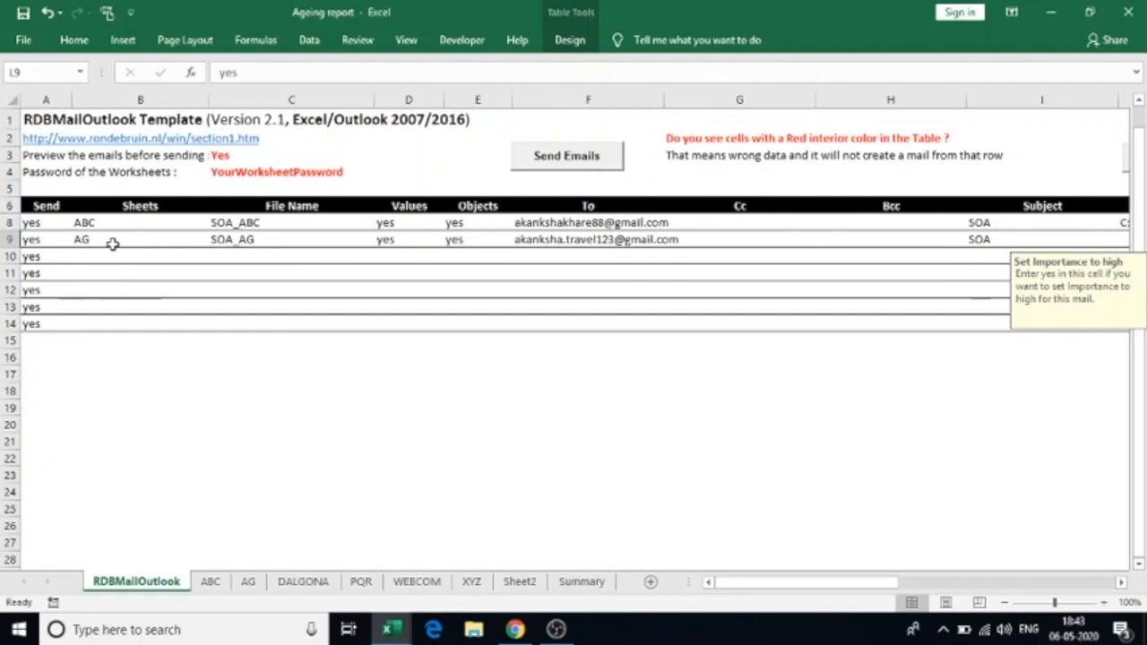
Select the empty Sheets and To cells, then run the mail macro for every table row
{"action": "left_click_drag", "start_coordinate": [90, 256], "coordinate": [92, 377]}
{"action": "left_click_drag", "start_coordinate": [584, 260], "coordinate": [581, 307]}
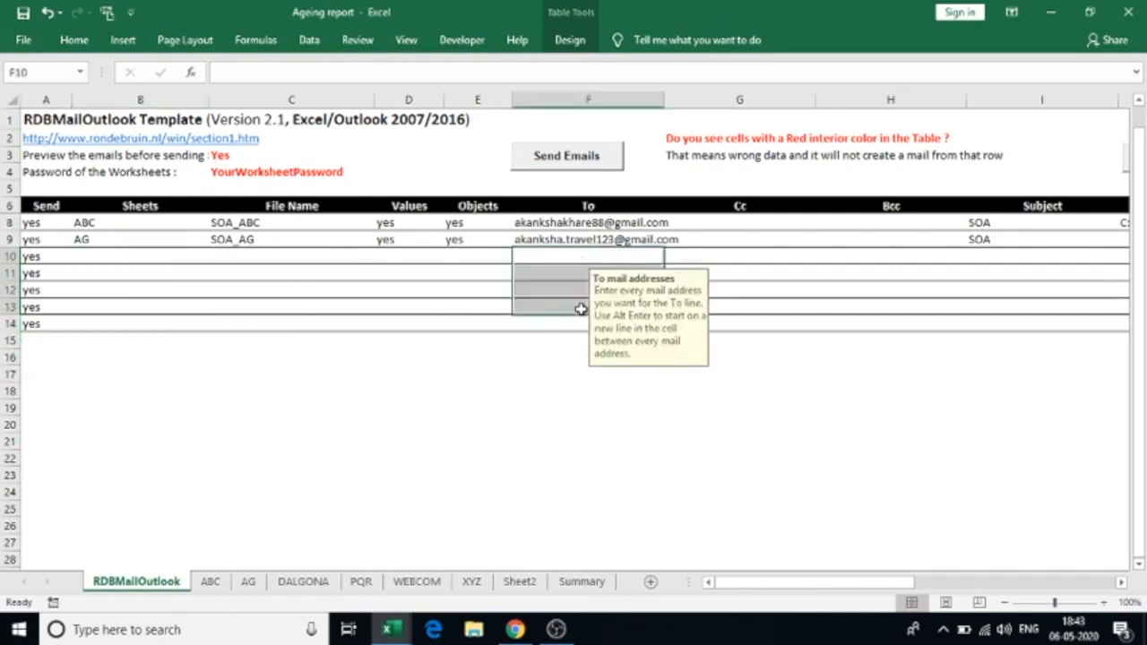
{"action": "left_click", "coordinate": [168, 274]}
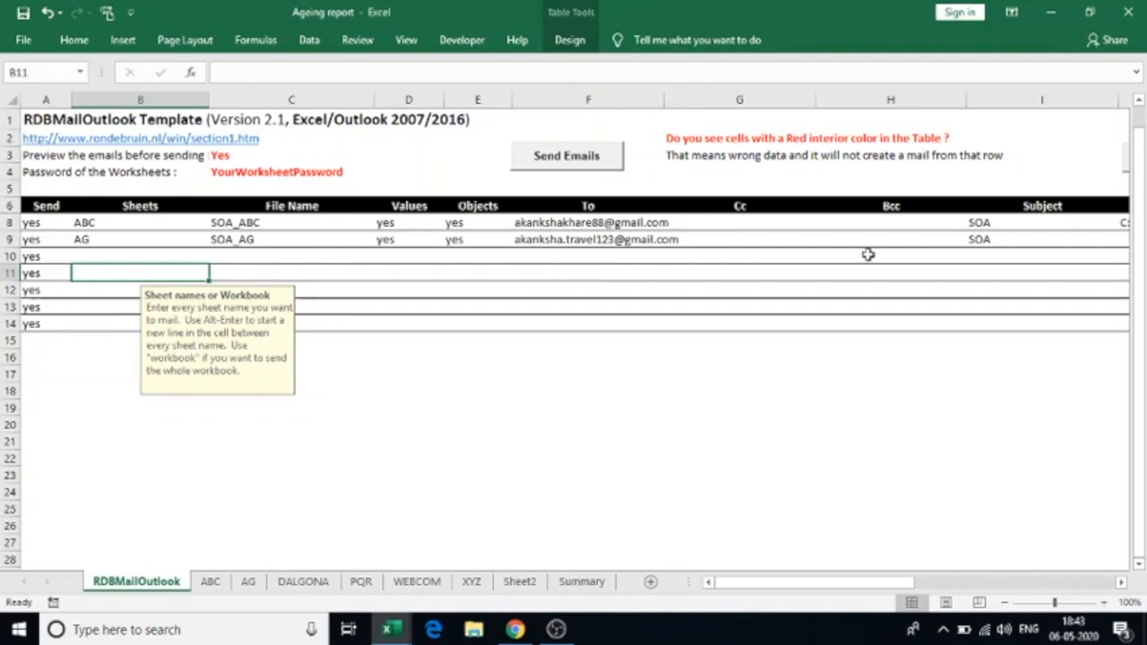
{"action": "left_click", "coordinate": [556, 158]}
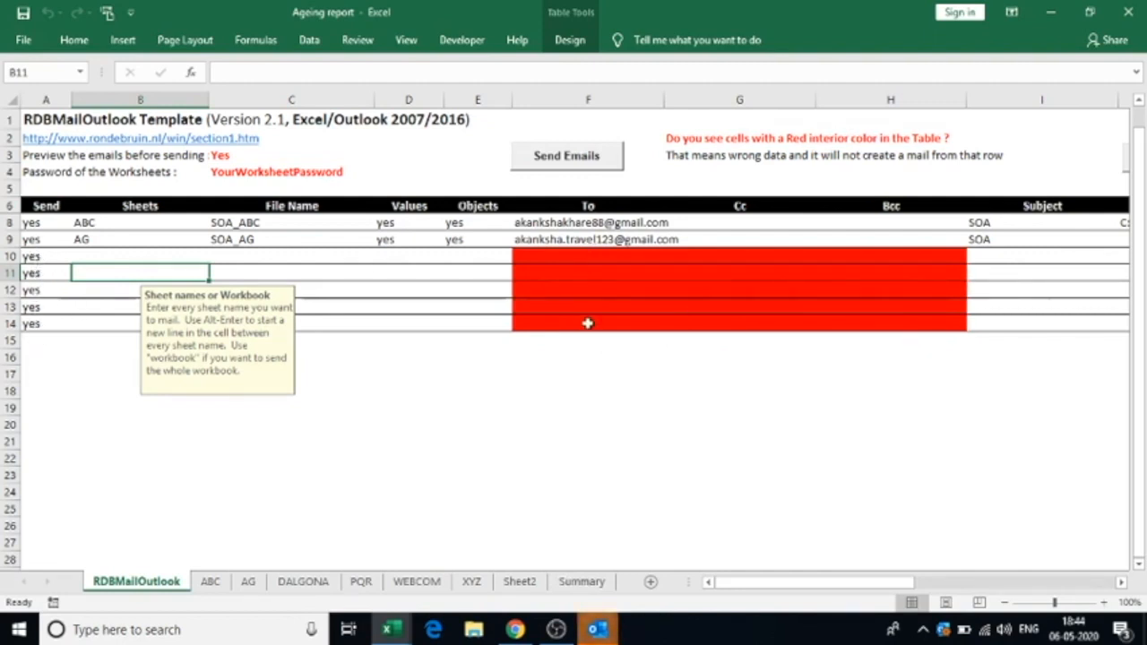
Clear the send flags on empty rows 10–12, then preview the open Outlook message windows
{"action": "left_click", "coordinate": [31, 255]}
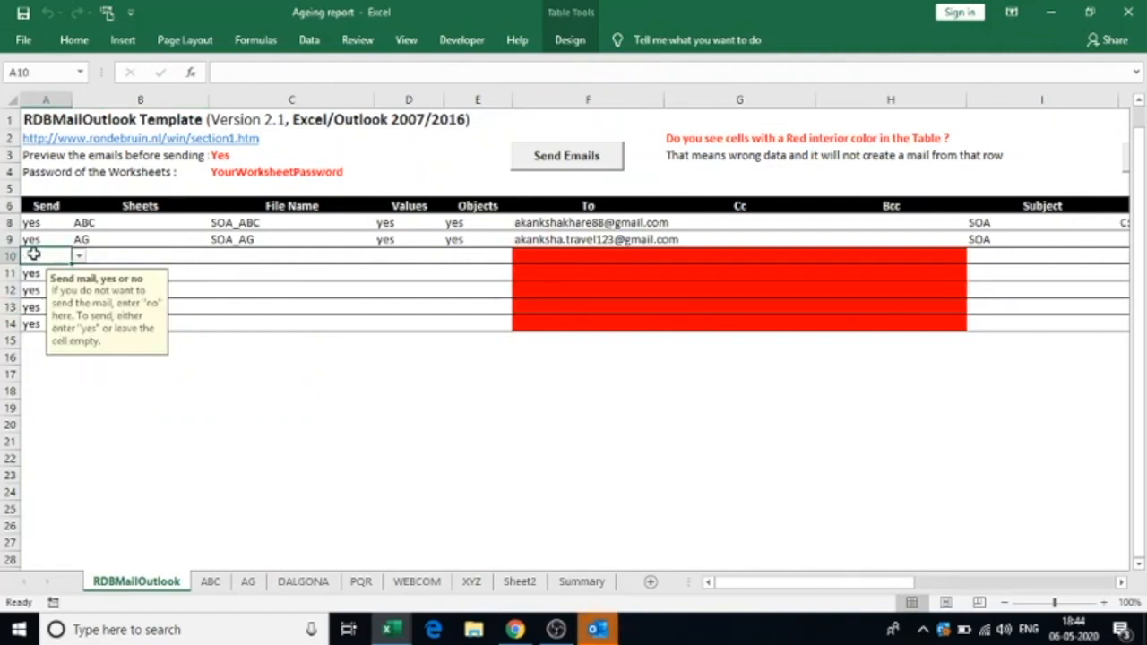
{"action": "key", "text": "Down"}
{"action": "key", "text": "BackSpace"}
{"action": "key", "text": "Return"}
{"action": "key", "text": "BackSpace"}
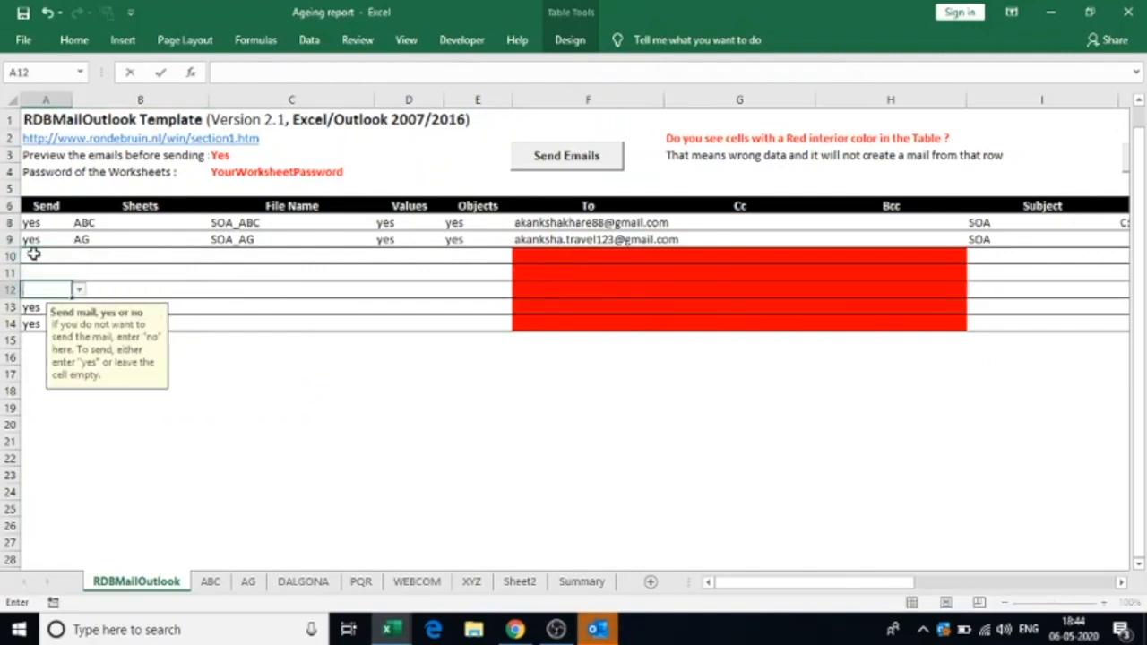
{"action": "key", "text": "Return"}
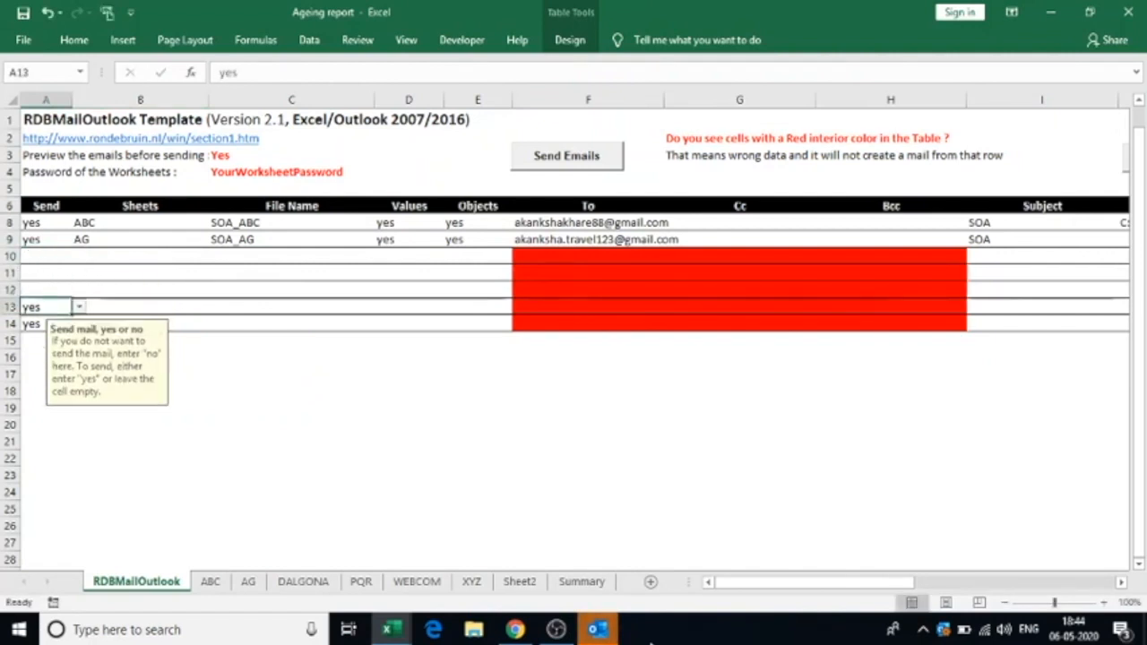
{"action": "left_click", "coordinate": [600, 633]}
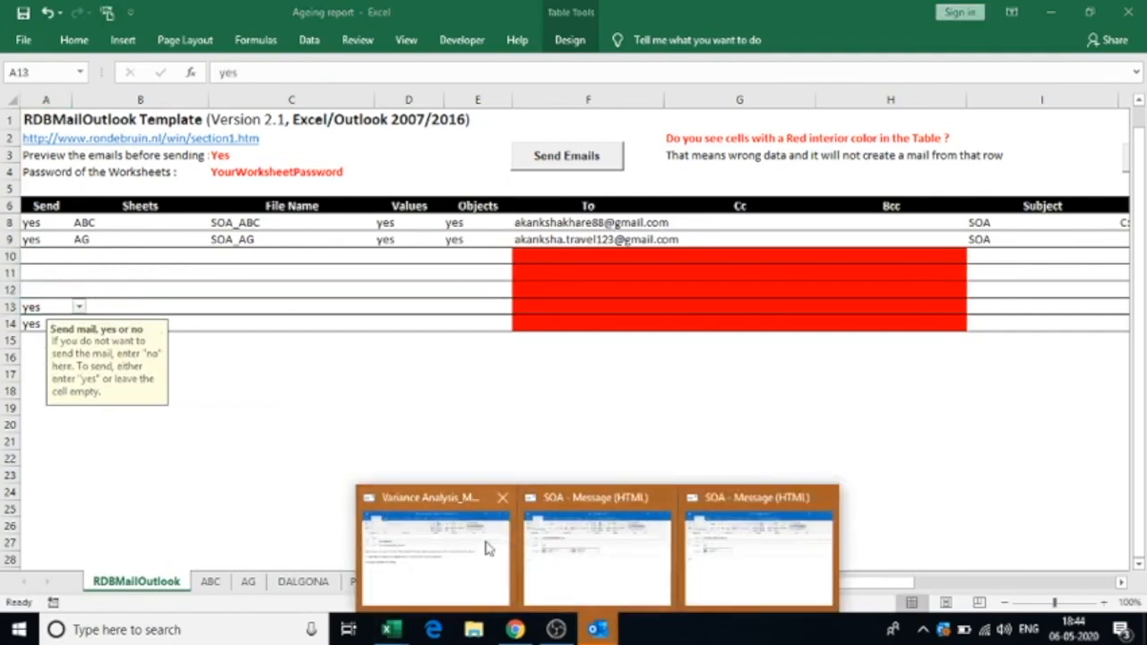
Open both SOA messages and compare their SOA_ABC and SOA_AG attachments with the Excel mail table
{"action": "left_click", "coordinate": [596, 552]}
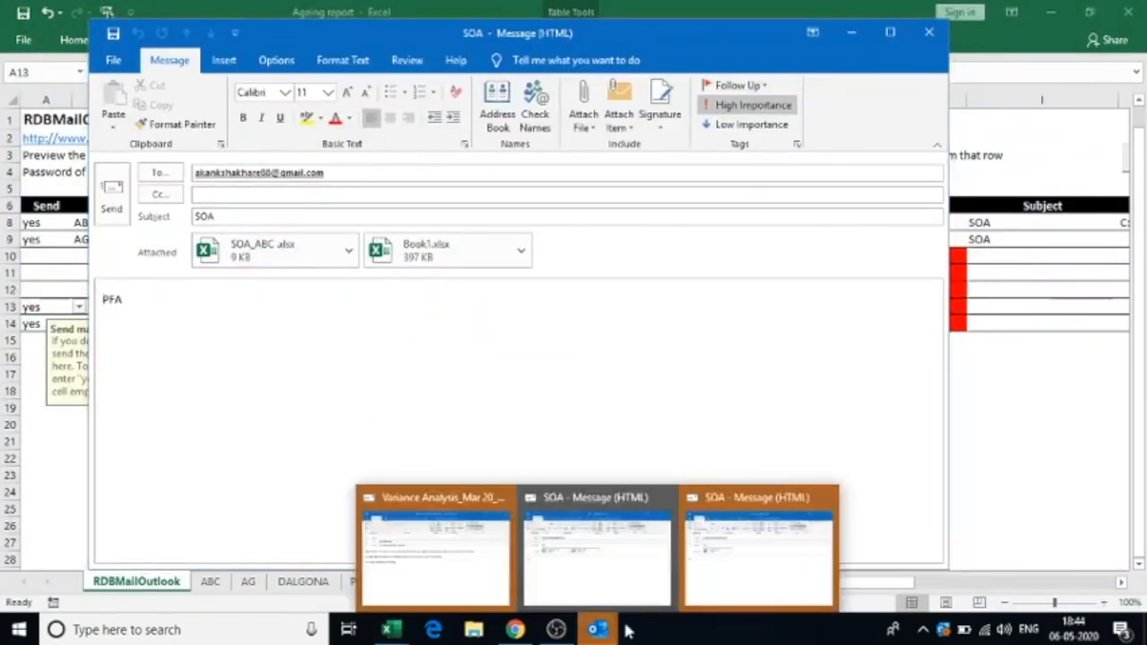
{"action": "left_click", "coordinate": [732, 565]}
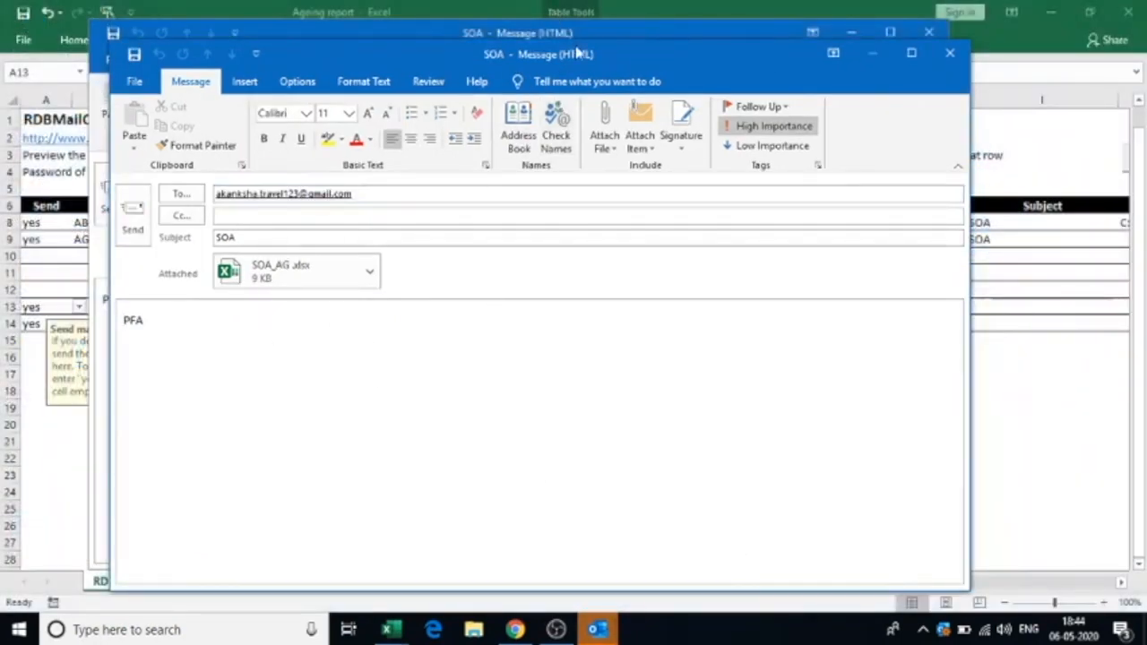
{"action": "left_click_drag", "start_coordinate": [605, 68], "coordinate": [909, 53]}
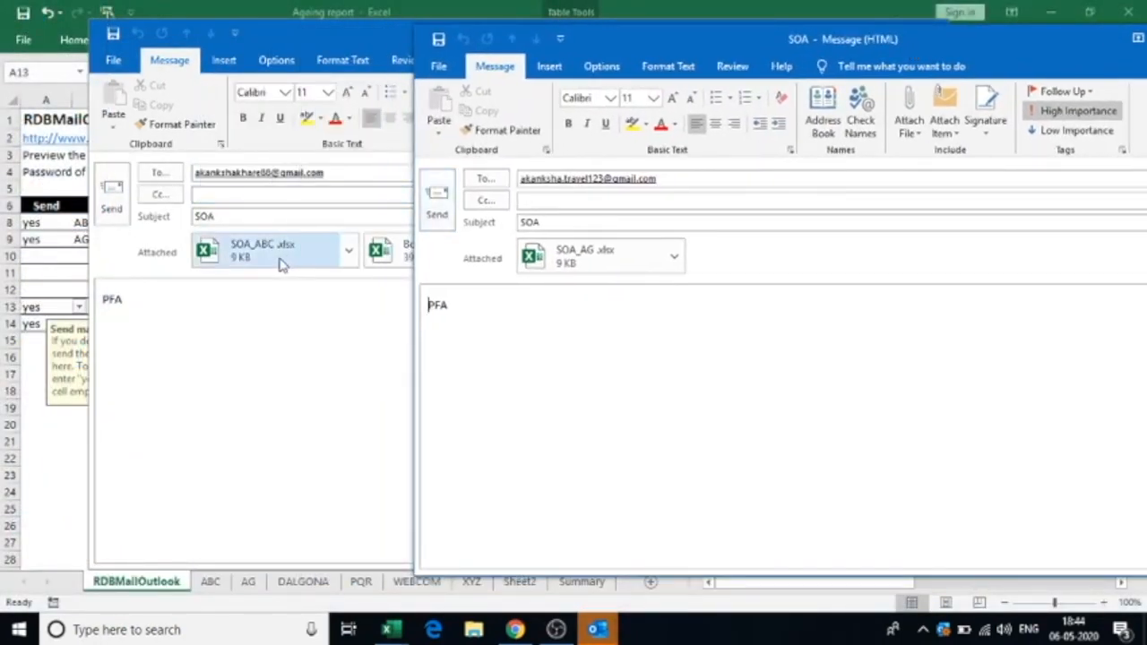
{"action": "left_click", "coordinate": [367, 324]}
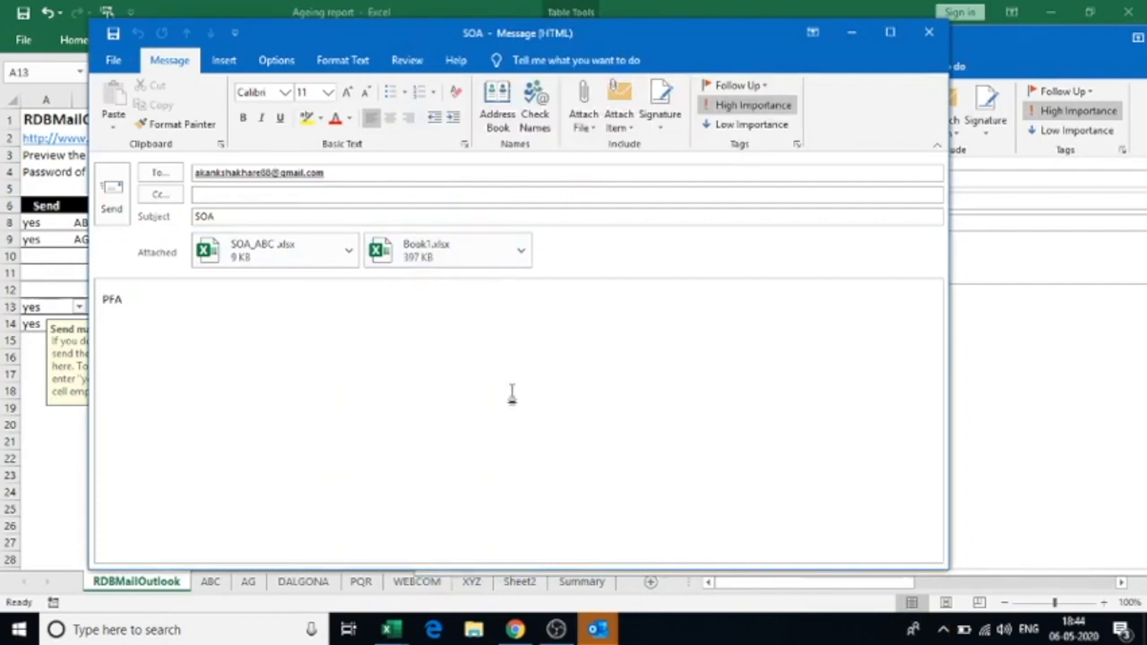
{"action": "key", "text": "alt+Tab"}
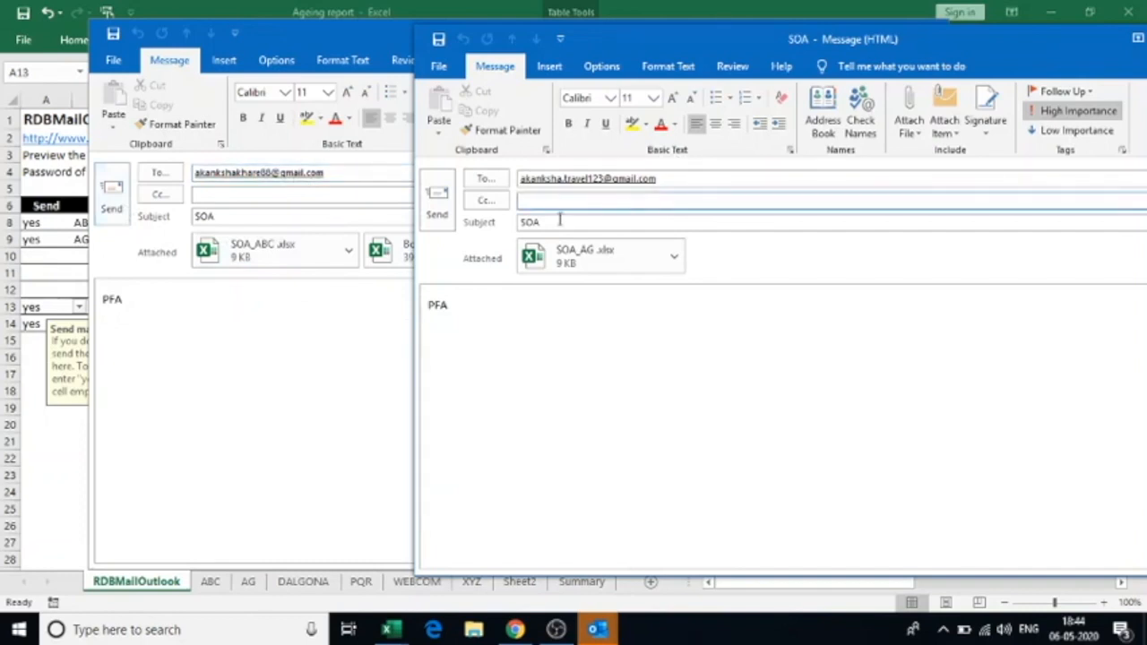
{"action": "key", "text": "alt+Tab"}
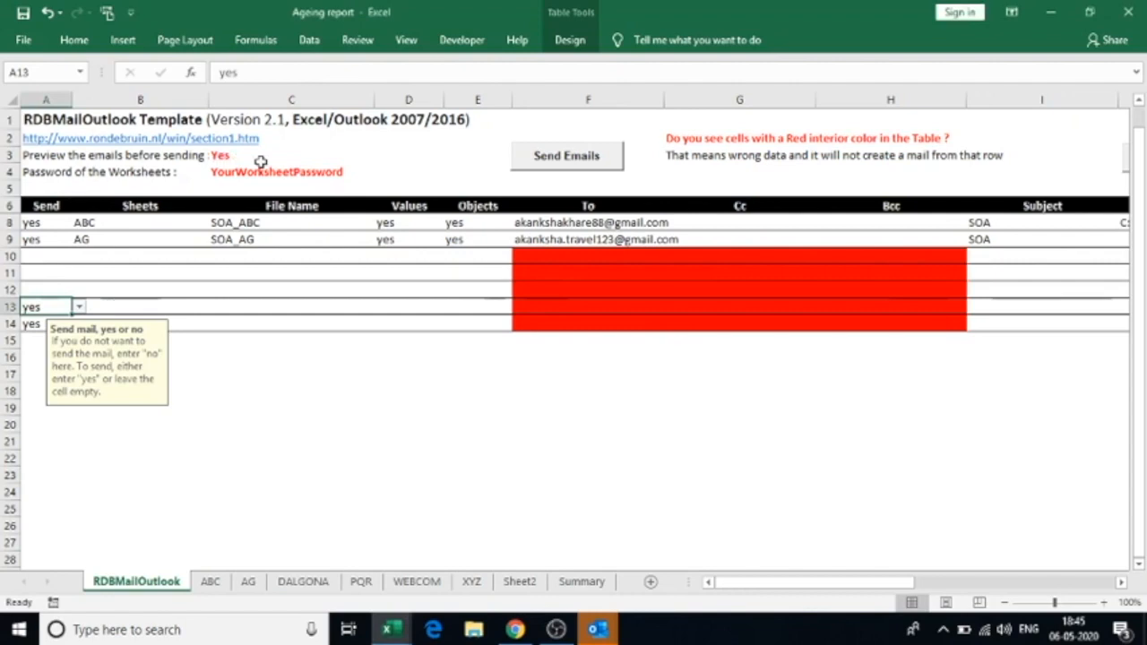
{"action": "key", "text": "alt+Tab"}
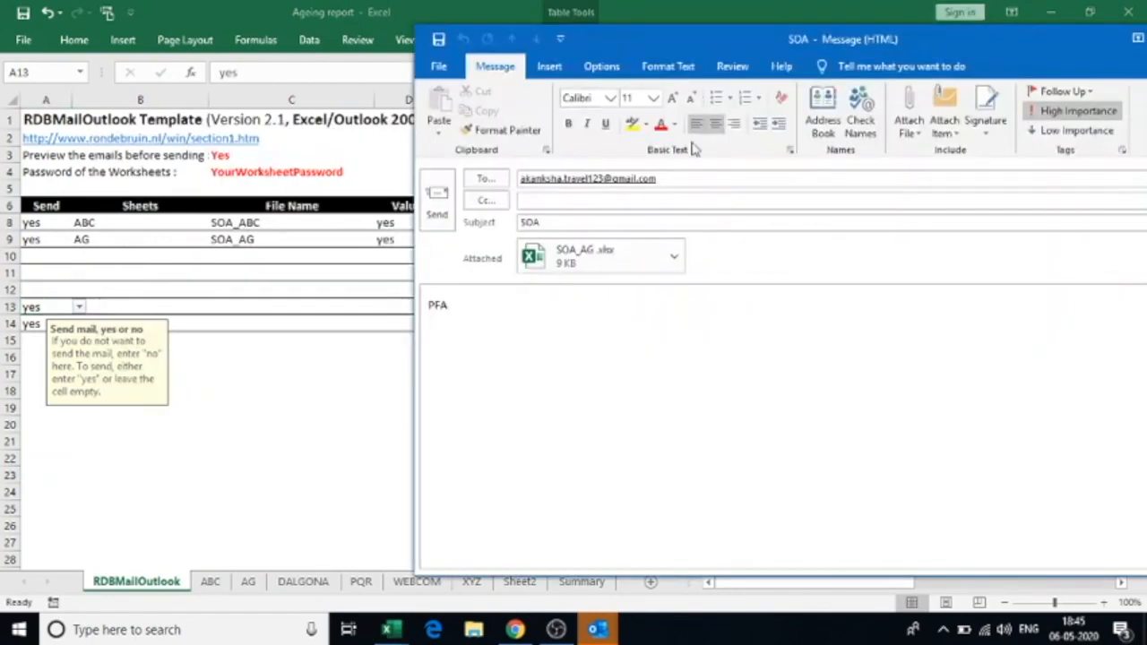
Send the SOA_AG email, then send the remaining SOA_ABC email
{"action": "left_click", "coordinate": [444, 202]}
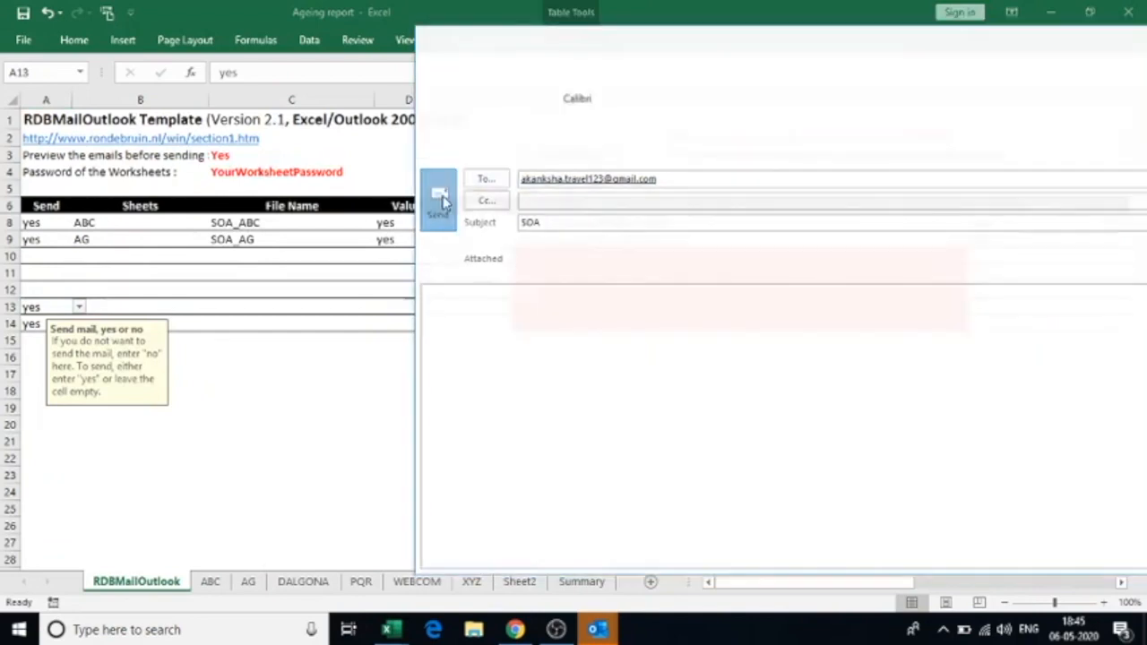
{"action": "mouse_move", "coordinate": [598, 630]}
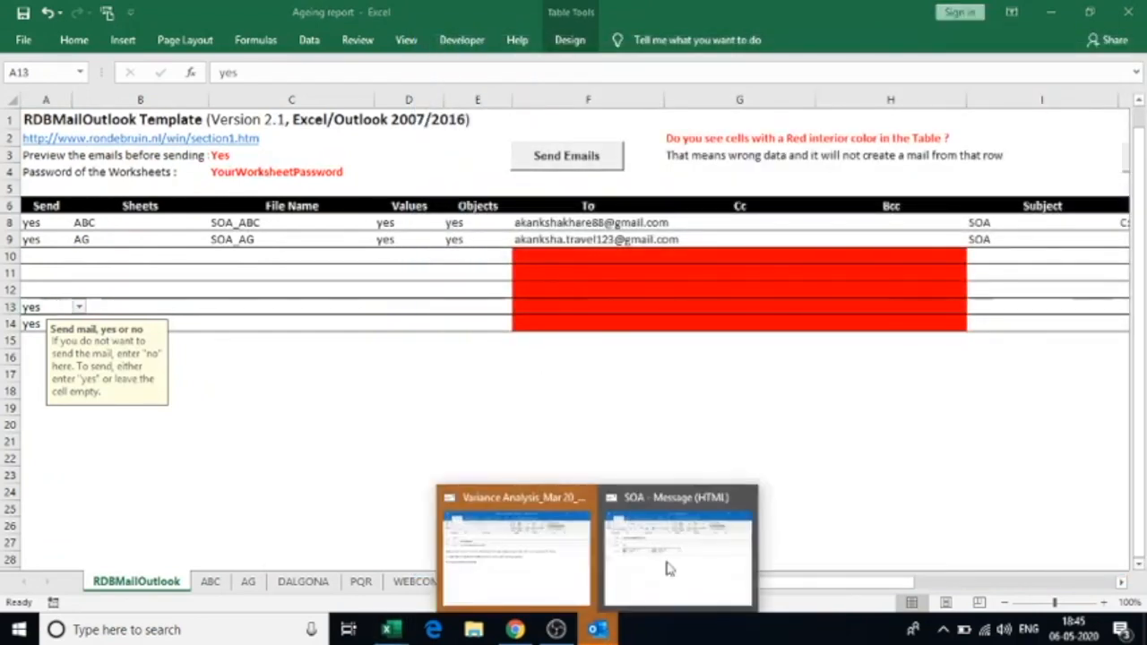
{"action": "left_click", "coordinate": [678, 546]}
{"action": "left_click", "coordinate": [108, 196]}
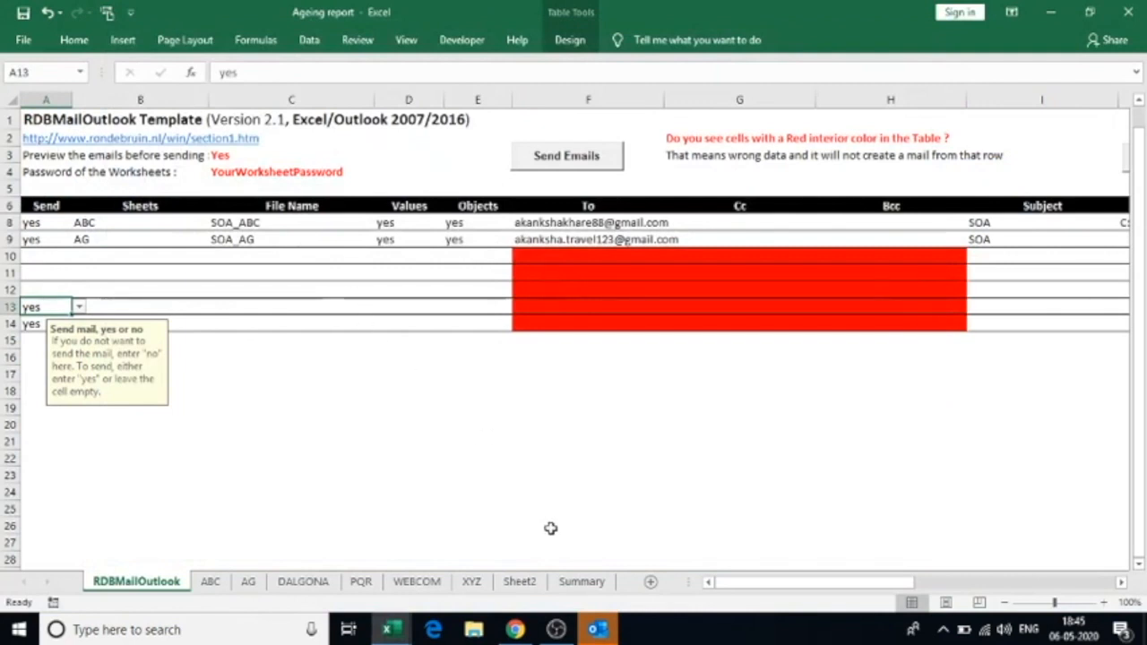
{"action": "mouse_move", "coordinate": [1074, 634]}
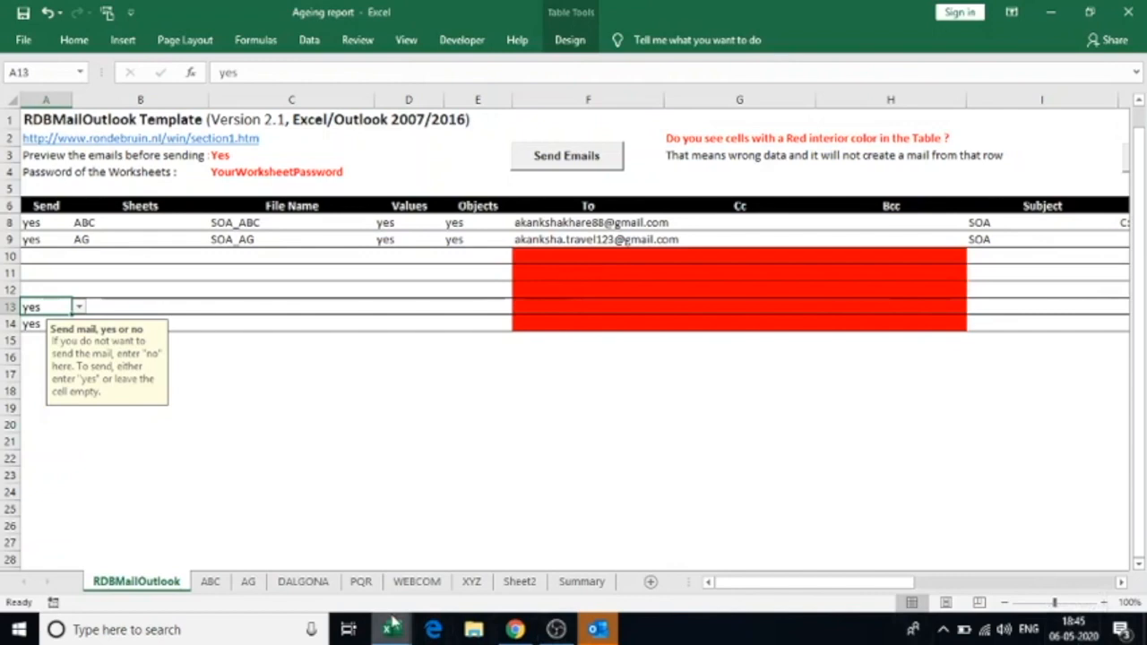
In Chrome's second Gmail inbox, open the new SOA email and its SOA_AG.xlsx attachment
{"action": "left_click", "coordinate": [516, 631]}
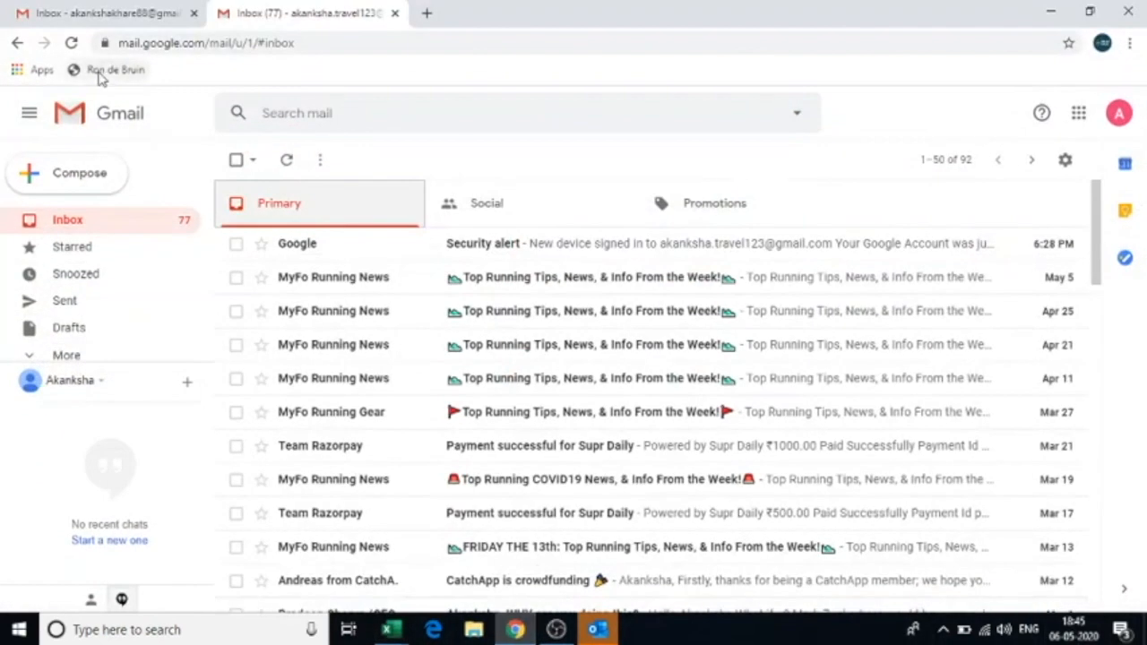
{"action": "left_click", "coordinate": [90, 15]}
{"action": "key", "text": "ctrl+Tab"}
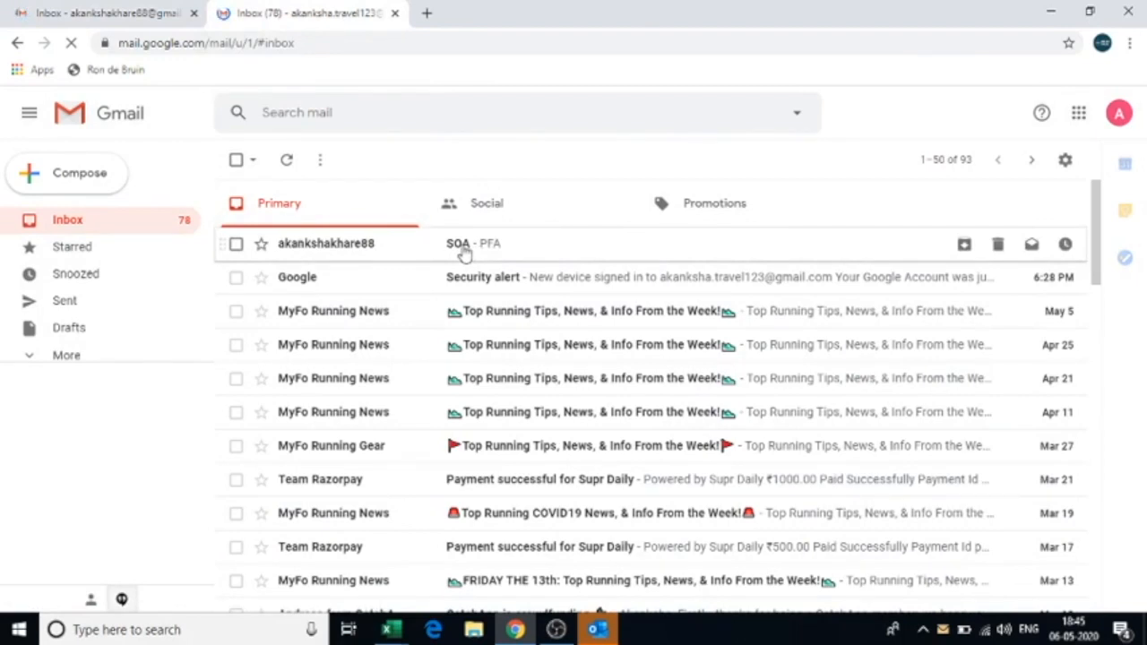
{"action": "left_click", "coordinate": [463, 252]}
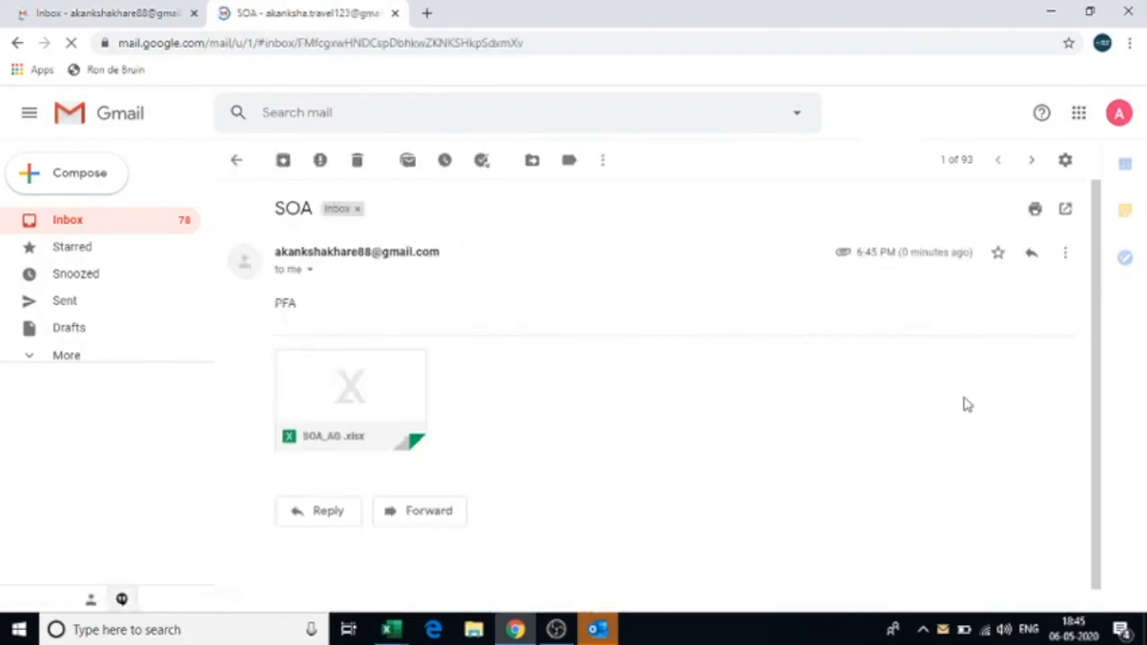
{"action": "mouse_move", "coordinate": [307, 400]}
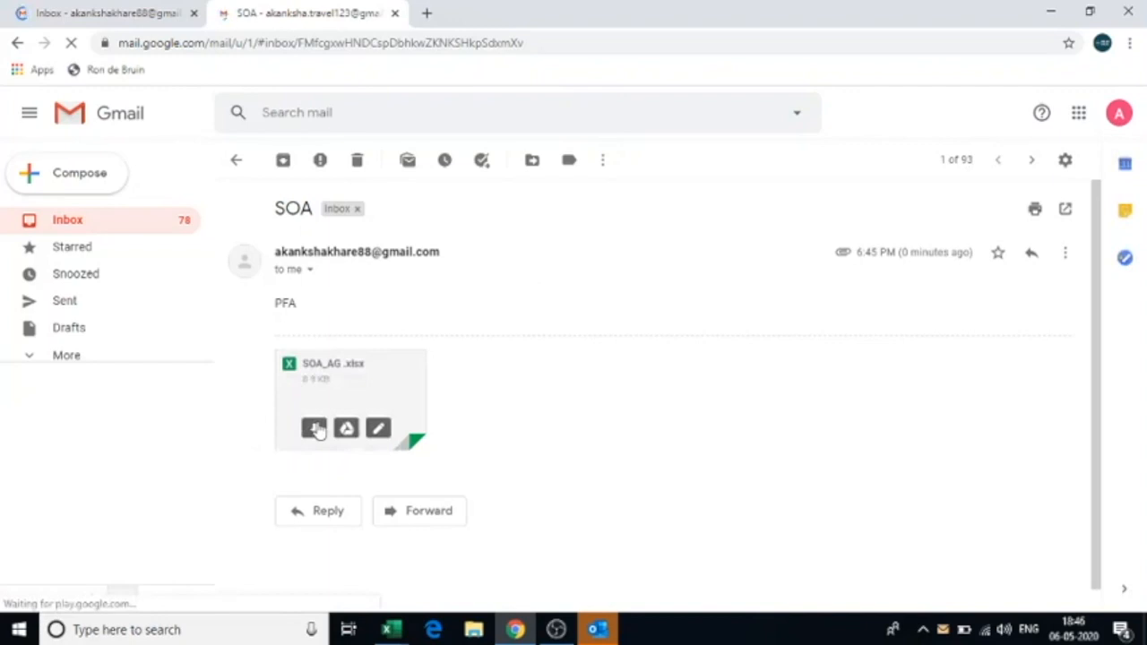
{"action": "left_click", "coordinate": [316, 429]}
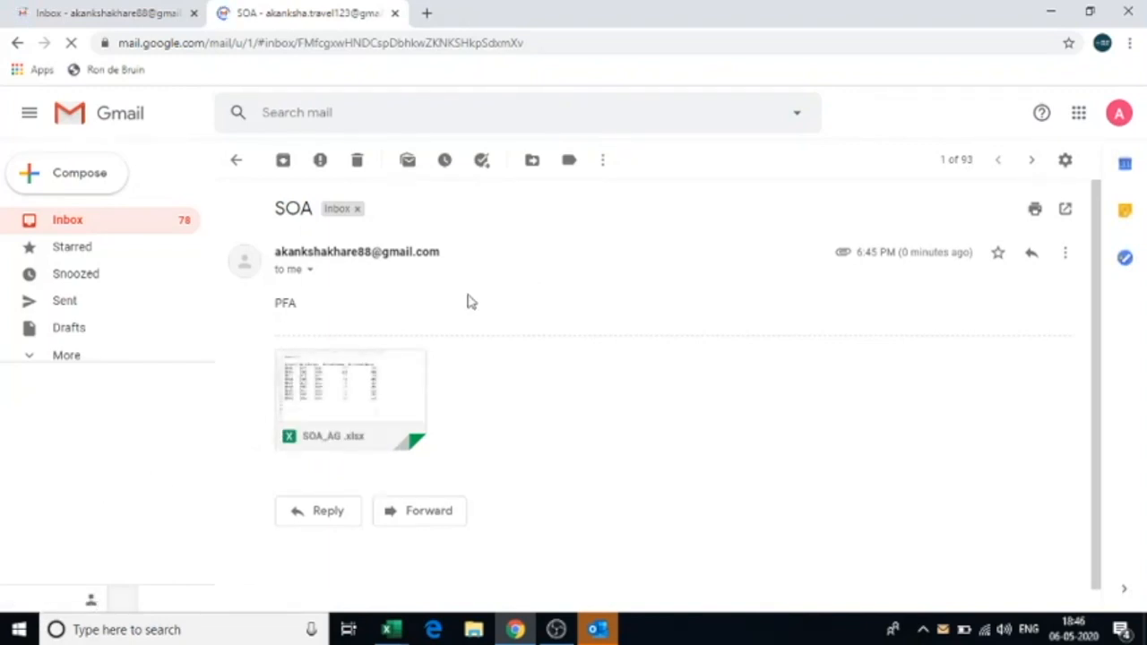
{"action": "left_click", "coordinate": [97, 599]}
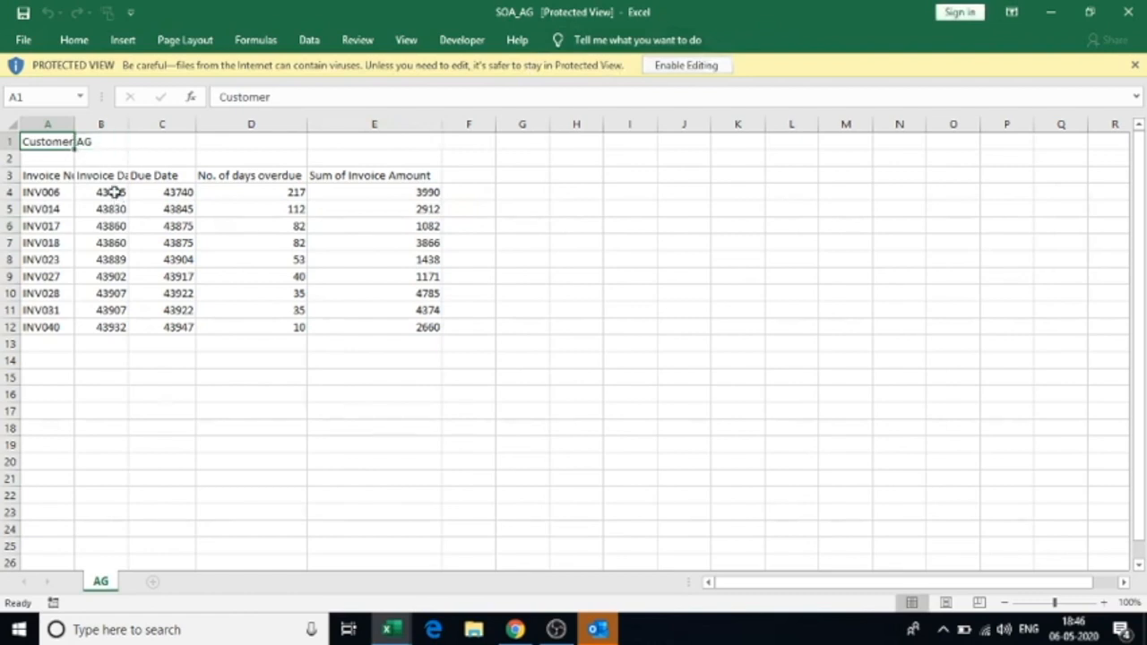
Check the customer name AG and the invoice table headers in SOA_AG.xlsx
{"action": "key", "text": "Right"}
{"action": "key", "text": "Left"}
{"action": "key", "text": "Right"}
{"action": "key", "text": "Left"}
{"action": "key", "text": "Down"}
{"action": "key", "text": "Down"}
{"action": "key", "text": "Right"}
{"action": "key", "text": "Right"}
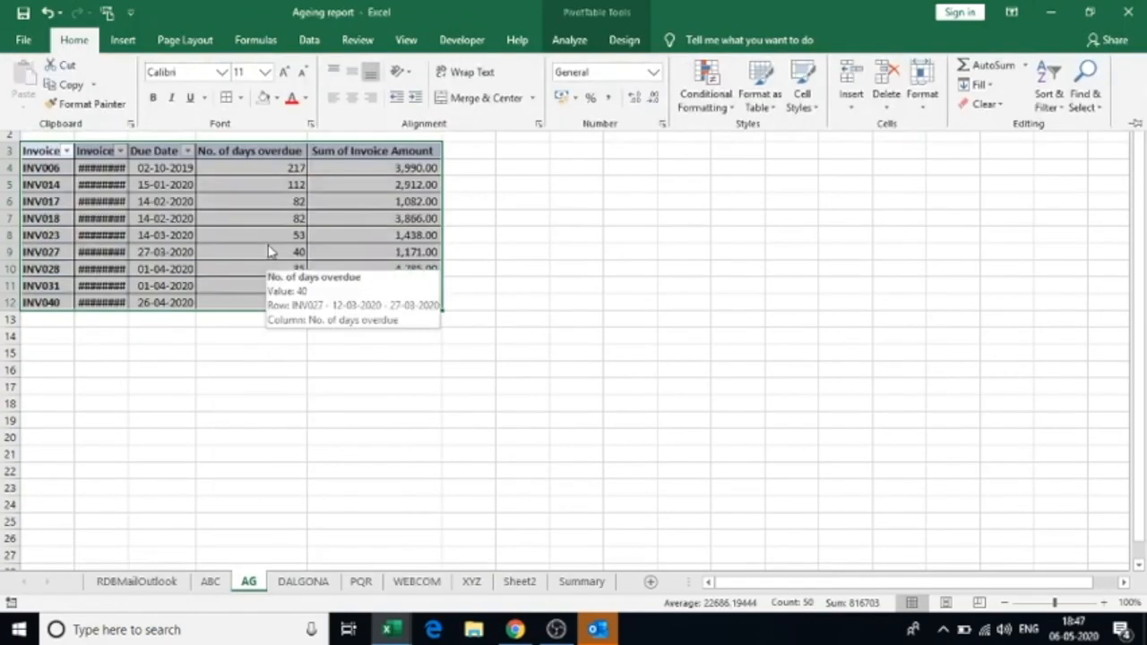
Compare it against the AG pivot in the Ageing report, then return to Gmail
{"action": "key", "text": "ctrl+F1"}
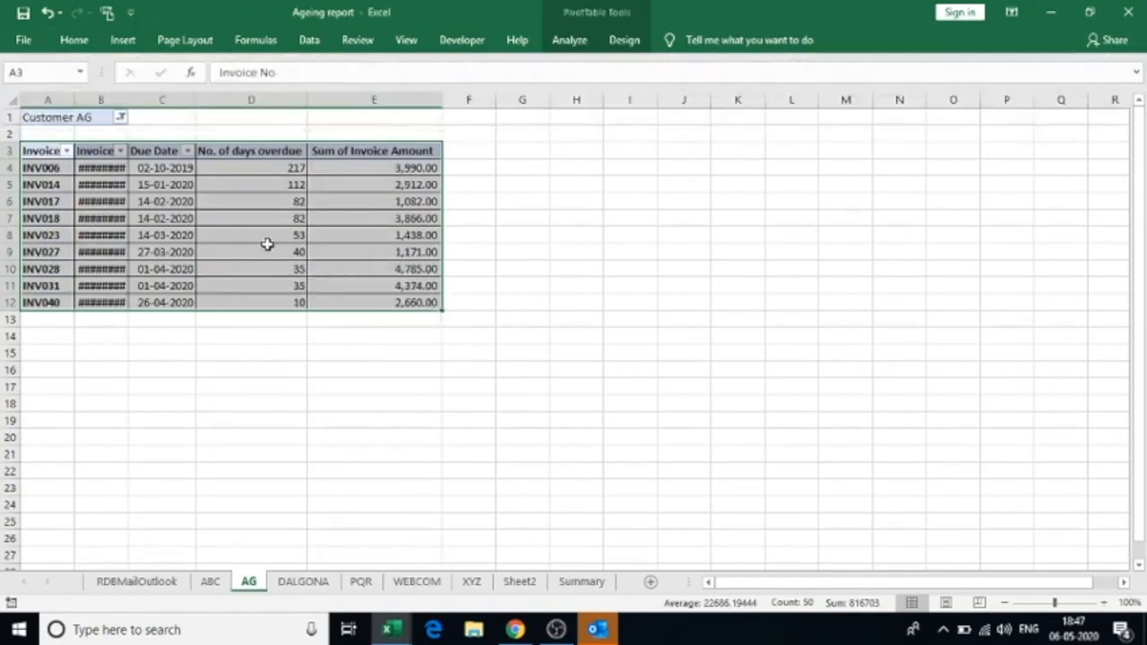
{"action": "left_click", "coordinate": [130, 318]}
{"action": "left_click", "coordinate": [125, 102]}
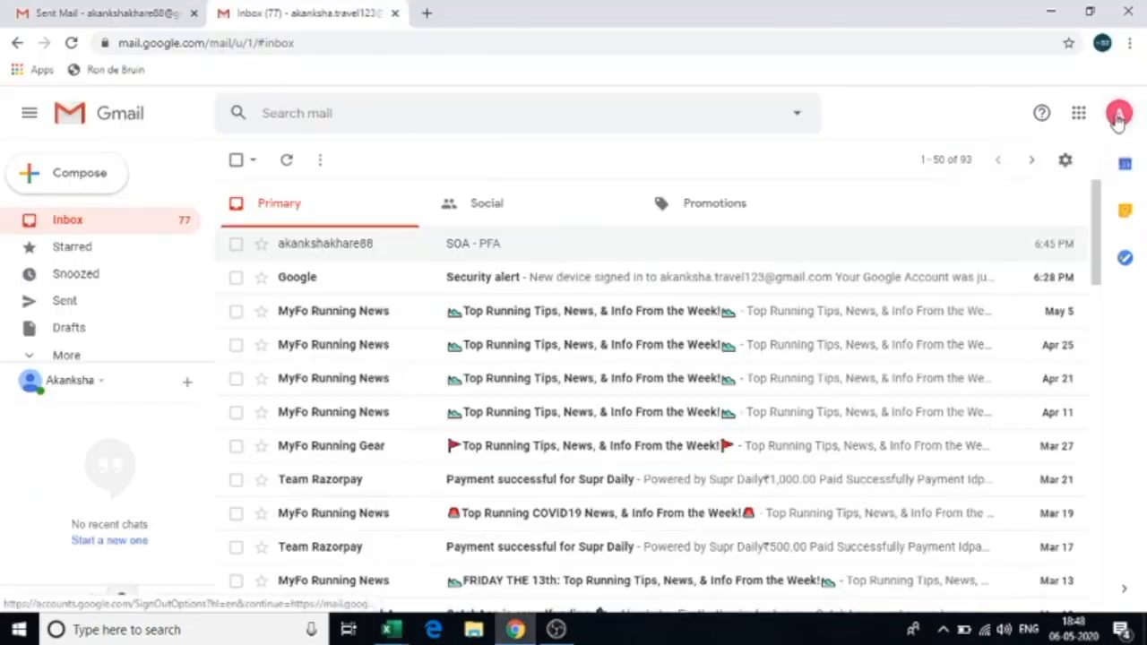
{"action": "left_click", "coordinate": [1118, 113]}
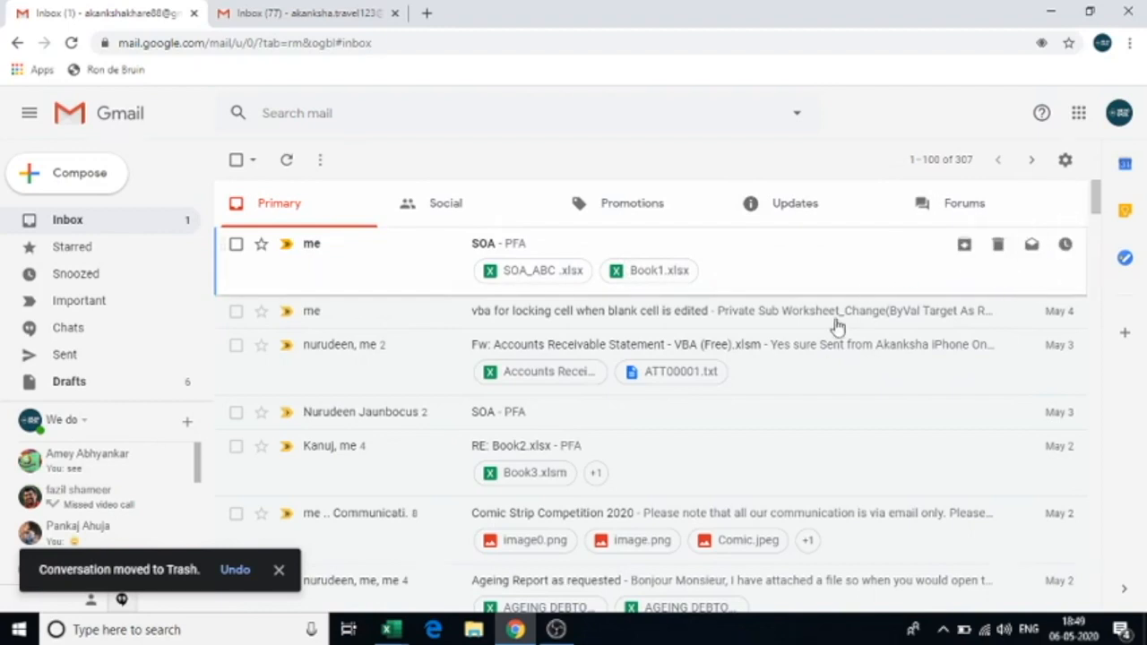
Open the top SOA email in the first Gmail inbox to see SOA_ABC.xlsx and Book1.xlsx
{"action": "left_click", "coordinate": [1054, 260]}
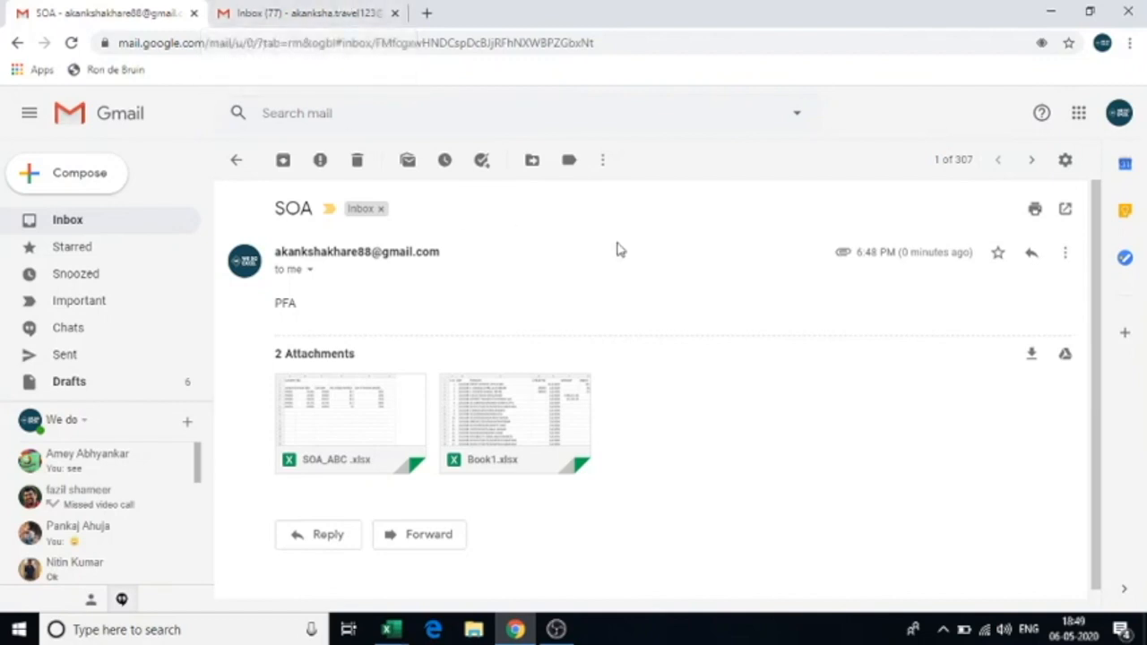
Bring the 'Ageing report - Excel' workbook back to the front from the taskbar
{"action": "left_click", "coordinate": [385, 633]}
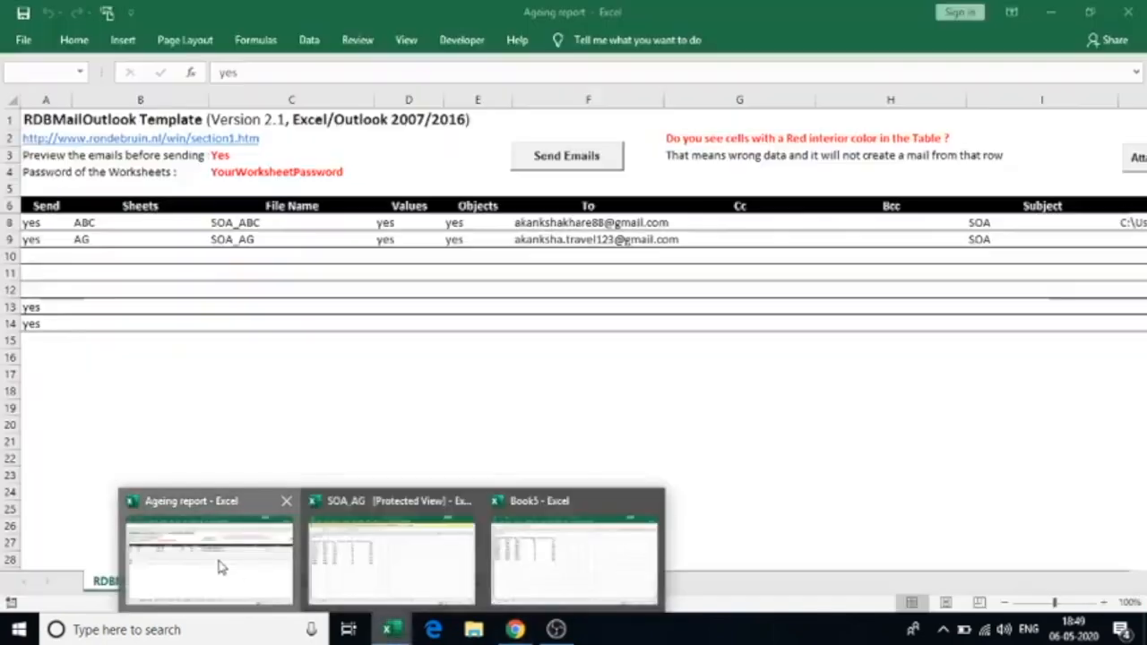
{"action": "left_click", "coordinate": [218, 562]}
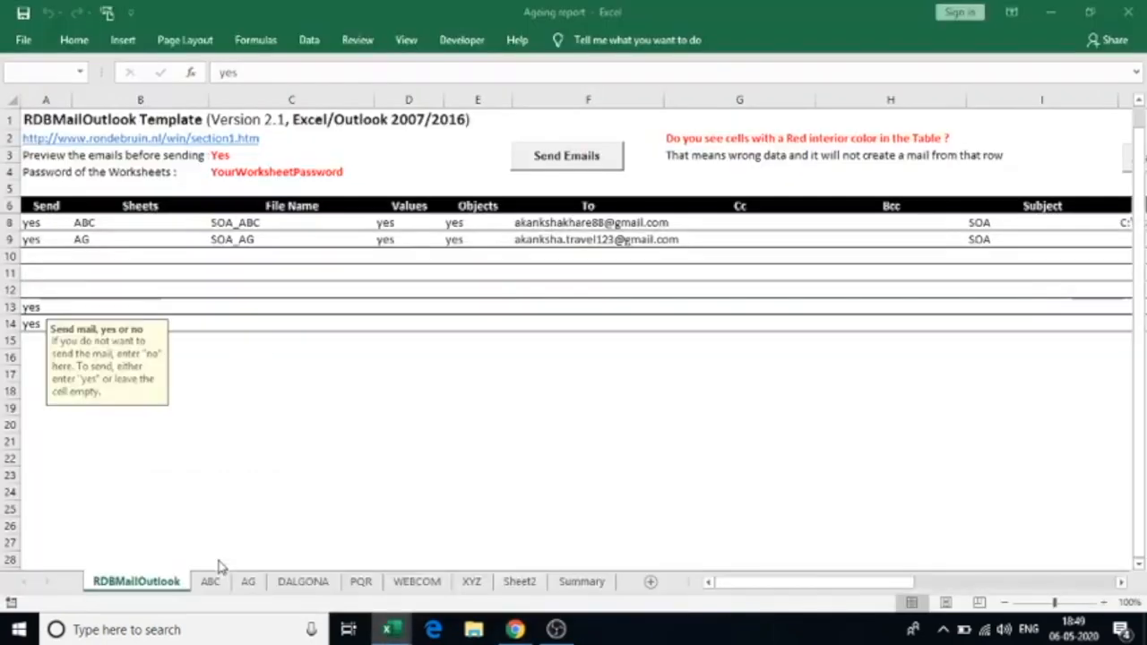